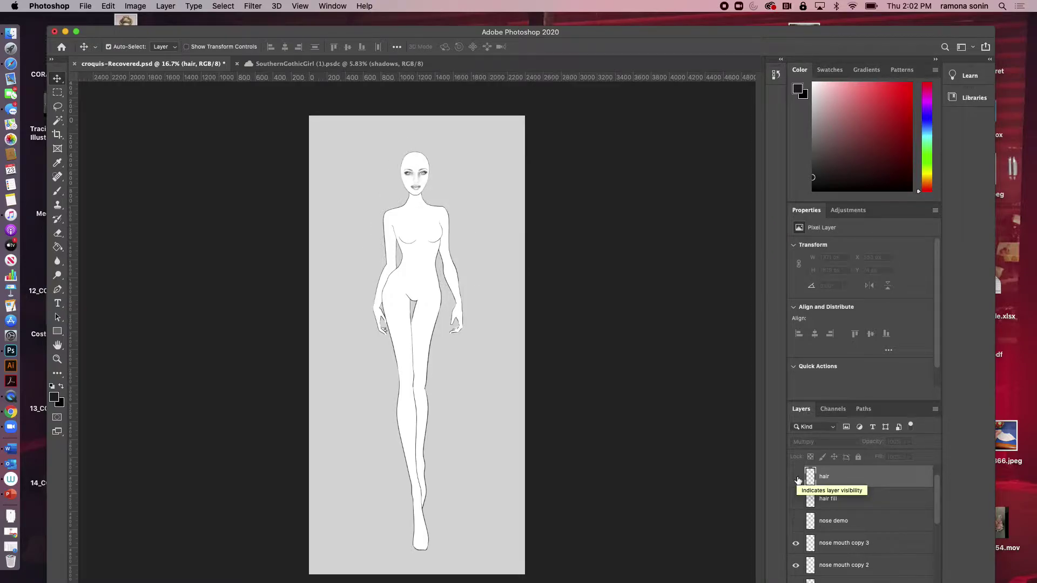
Step: Examine the croquis's face up close and its head and shoulders at a wider view
{"action": "key", "text": "z"}
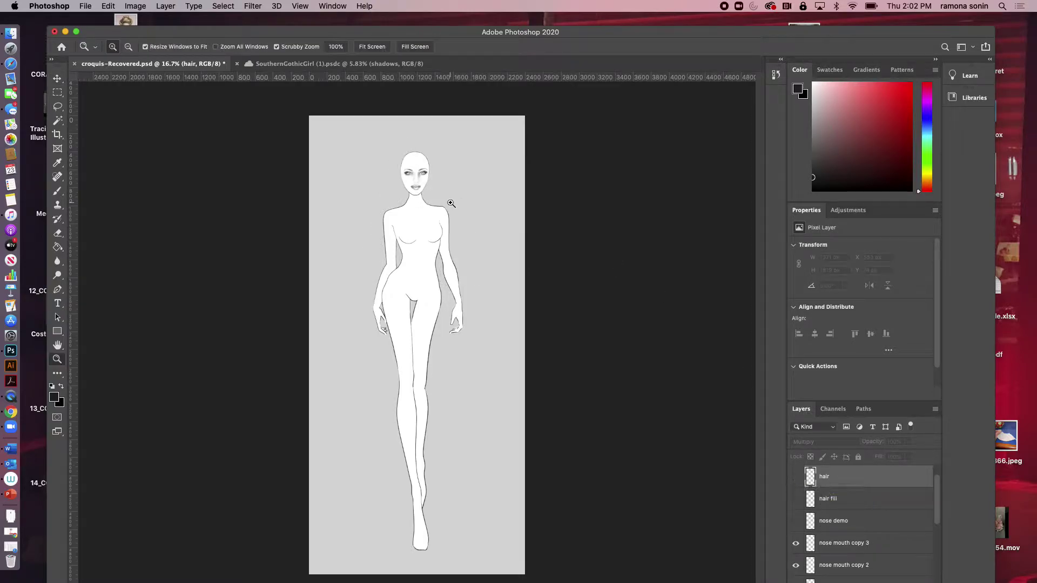
{"action": "left_click_drag", "start_coordinate": [416, 185], "coordinate": [507, 183]}
{"action": "scroll", "coordinate": [507, 183], "scroll_direction": "up", "scroll_amount": 5}
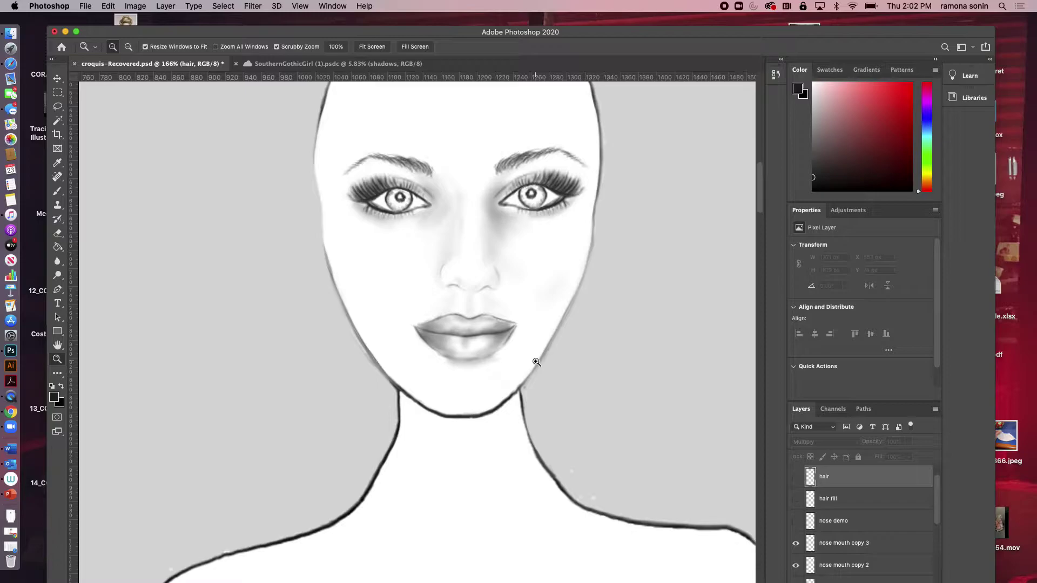
{"action": "key", "text": "super+minus"}
{"action": "key", "text": "super+minus"}
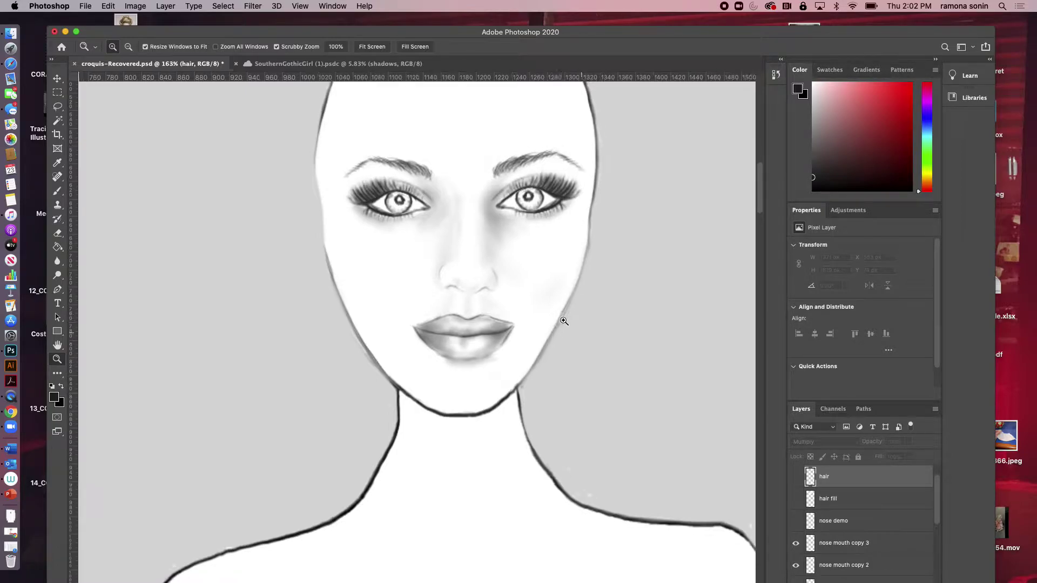
{"action": "key", "text": "super+minus"}
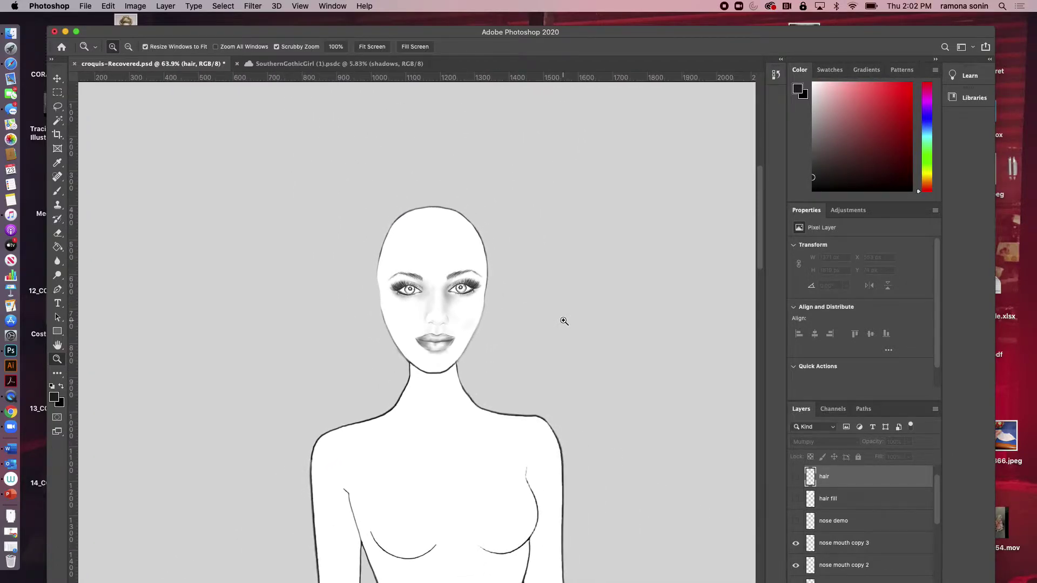
{"action": "scroll", "coordinate": [564, 321], "scroll_direction": "up", "scroll_amount": 2}
{"action": "scroll", "coordinate": [563, 322], "scroll_direction": "down", "scroll_amount": 4}
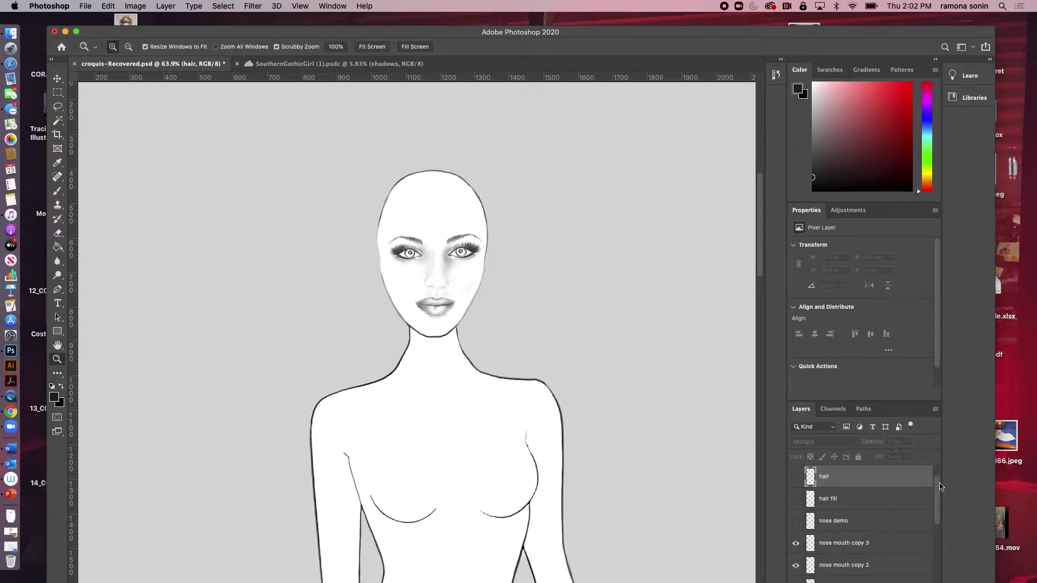
Step: Review the layer stack down to the Background layer and return to its top
{"action": "left_click_drag", "start_coordinate": [939, 489], "coordinate": [938, 580]}
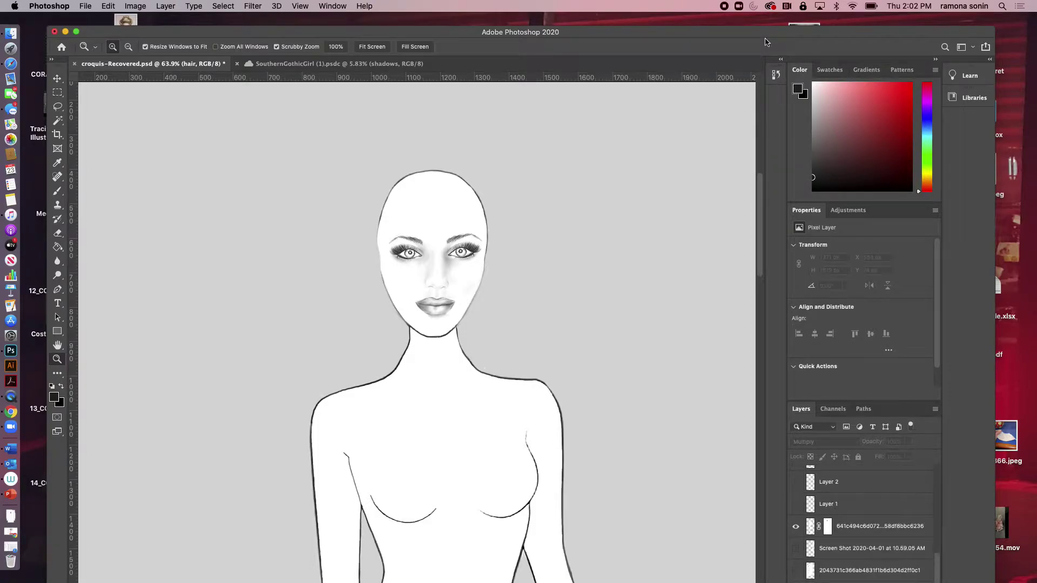
{"action": "left_click_drag", "start_coordinate": [762, 36], "coordinate": [760, 23]}
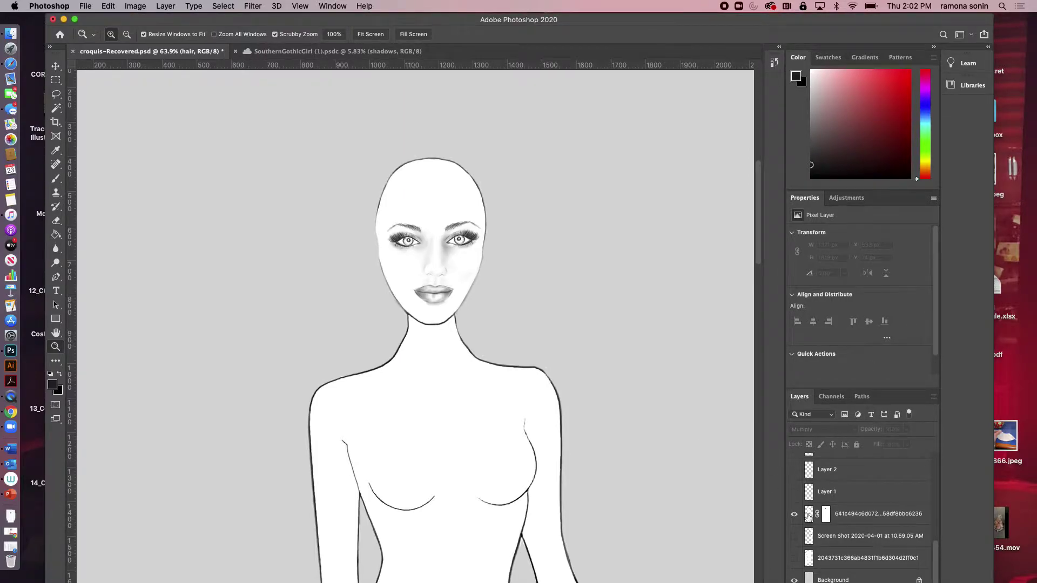
{"action": "left_click", "coordinate": [854, 581]}
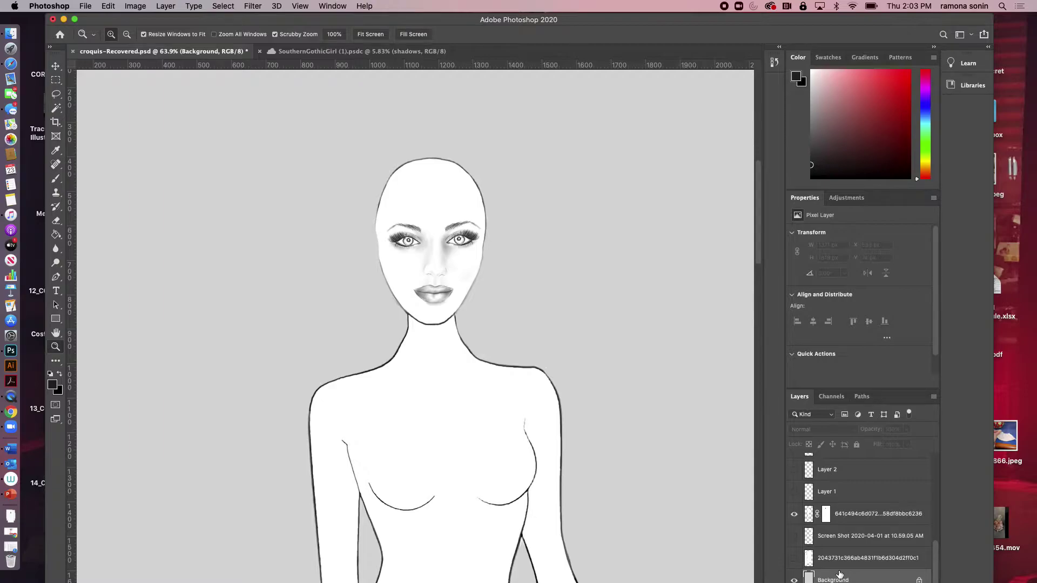
{"action": "scroll", "coordinate": [886, 568], "scroll_direction": "up", "scroll_amount": 5}
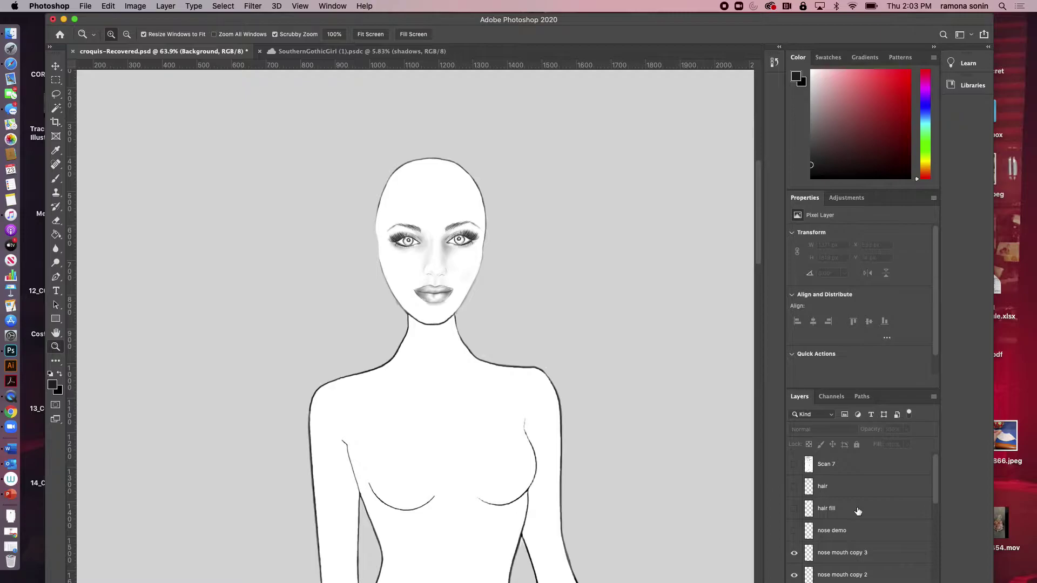
Step: Preview the existing hair and hair fill layers on the figure, and hide both again
{"action": "left_click", "coordinate": [795, 486]}
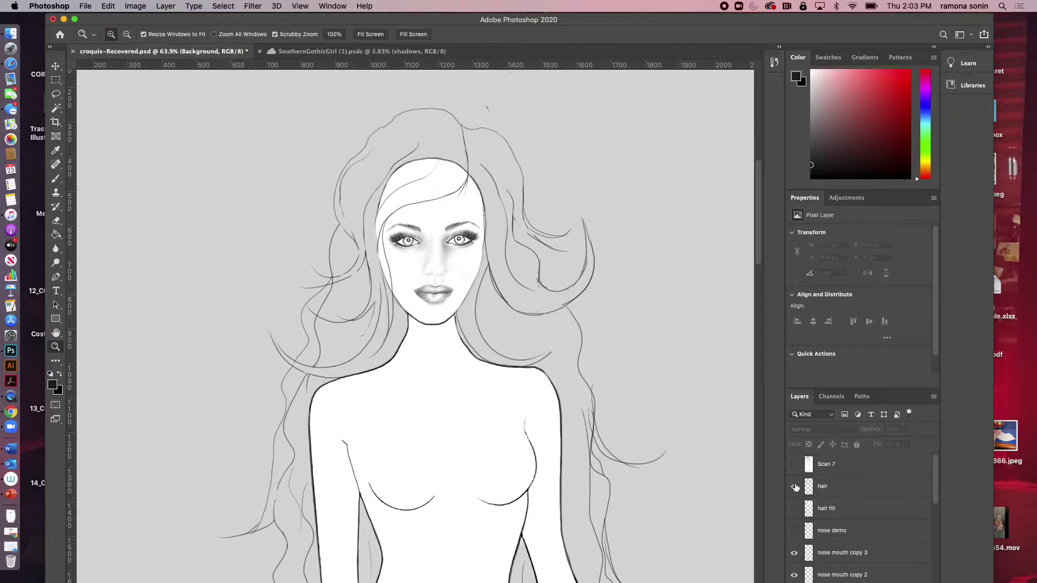
{"action": "left_click", "coordinate": [795, 486]}
{"action": "left_click", "coordinate": [795, 509]}
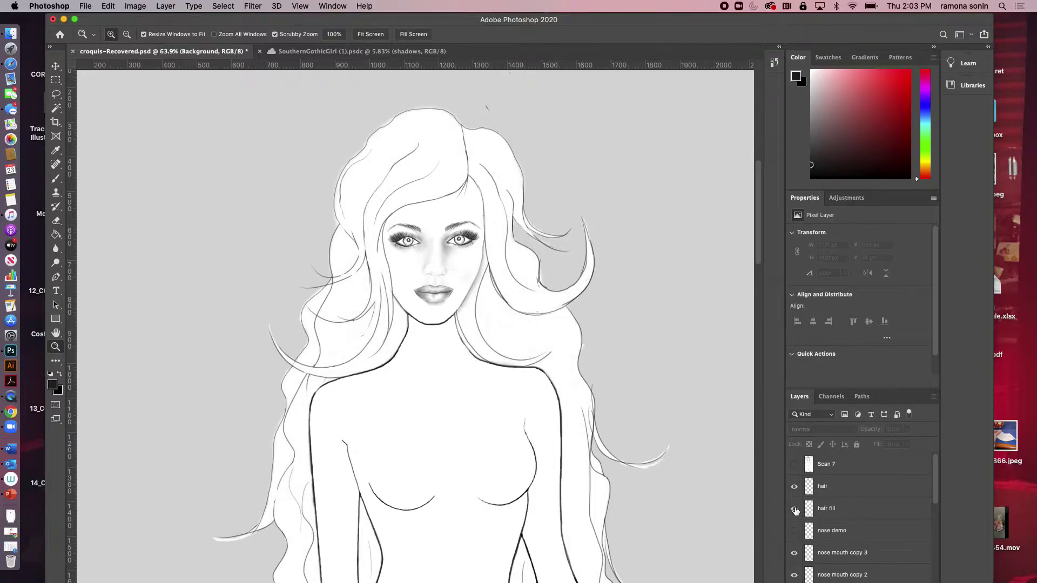
{"action": "left_click", "coordinate": [853, 513]}
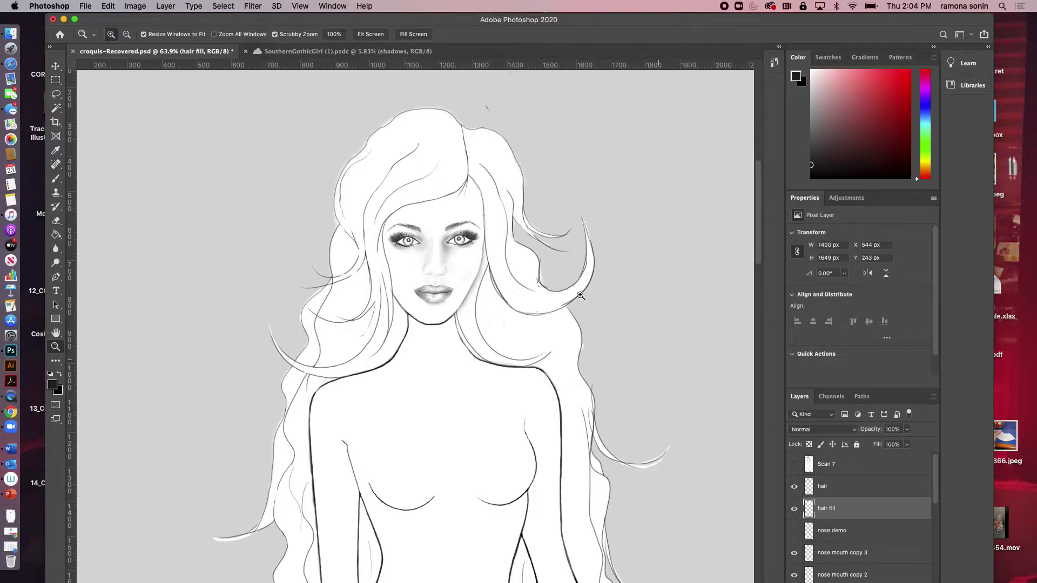
{"action": "key", "text": "b"}
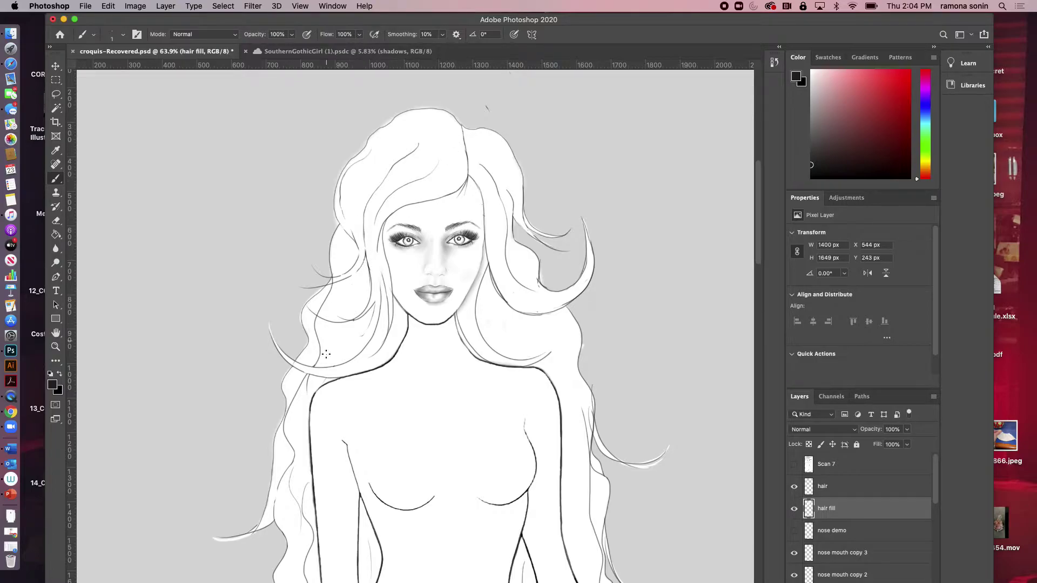
{"action": "left_click", "coordinate": [847, 489]}
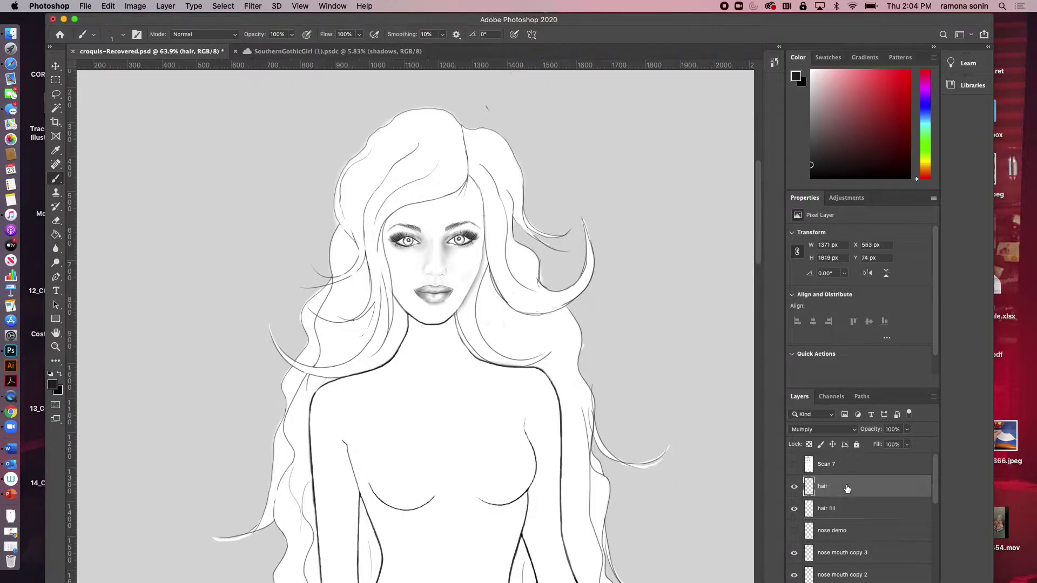
{"action": "left_click", "coordinate": [795, 508]}
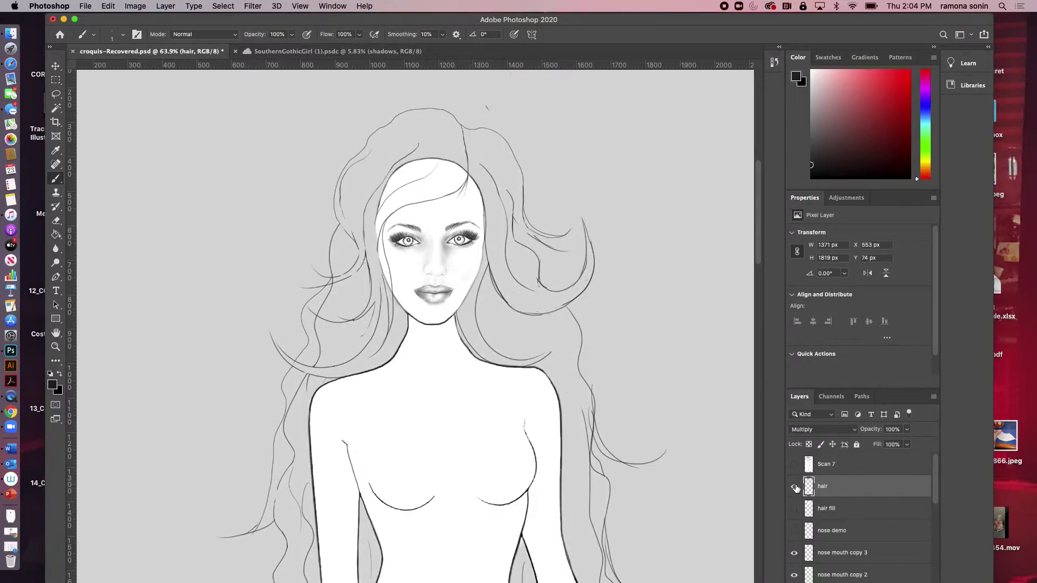
{"action": "left_click", "coordinate": [795, 487]}
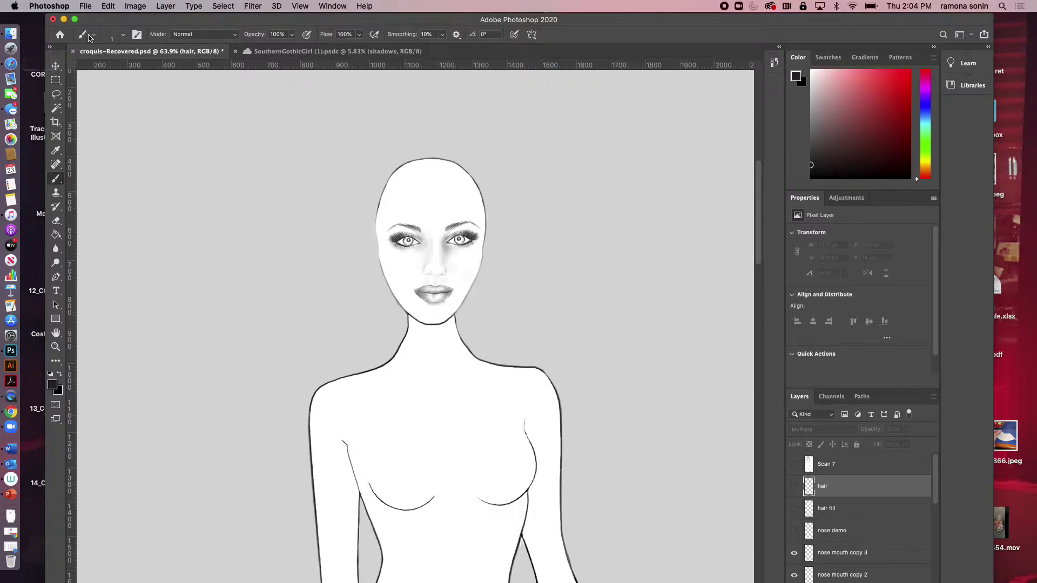
Step: Preview the reference hairstyle photo stored on the desktop and close the preview
{"action": "left_click_drag", "start_coordinate": [136, 20], "coordinate": [133, 34]}
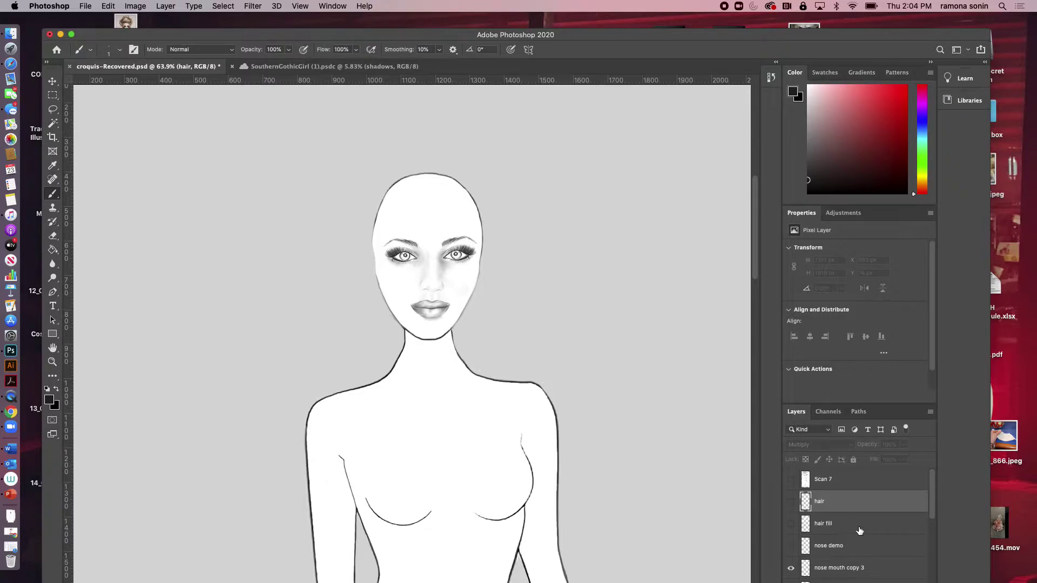
{"action": "scroll", "coordinate": [860, 531], "scroll_direction": "down", "scroll_amount": 2}
{"action": "scroll", "coordinate": [859, 531], "scroll_direction": "up", "scroll_amount": 2}
{"action": "left_click", "coordinate": [126, 22]}
{"action": "key", "text": "space"}
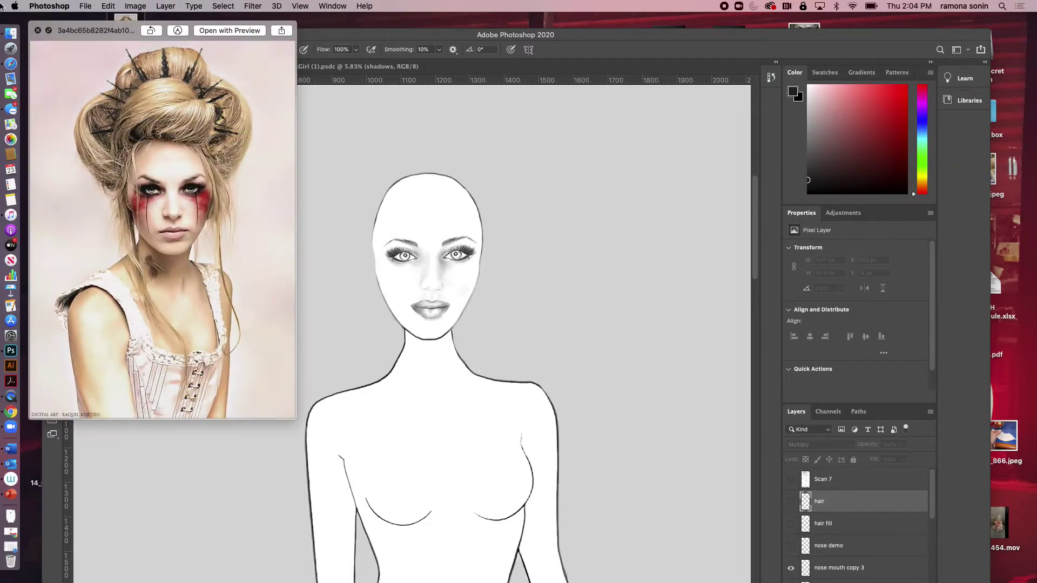
{"action": "left_click", "coordinate": [37, 31]}
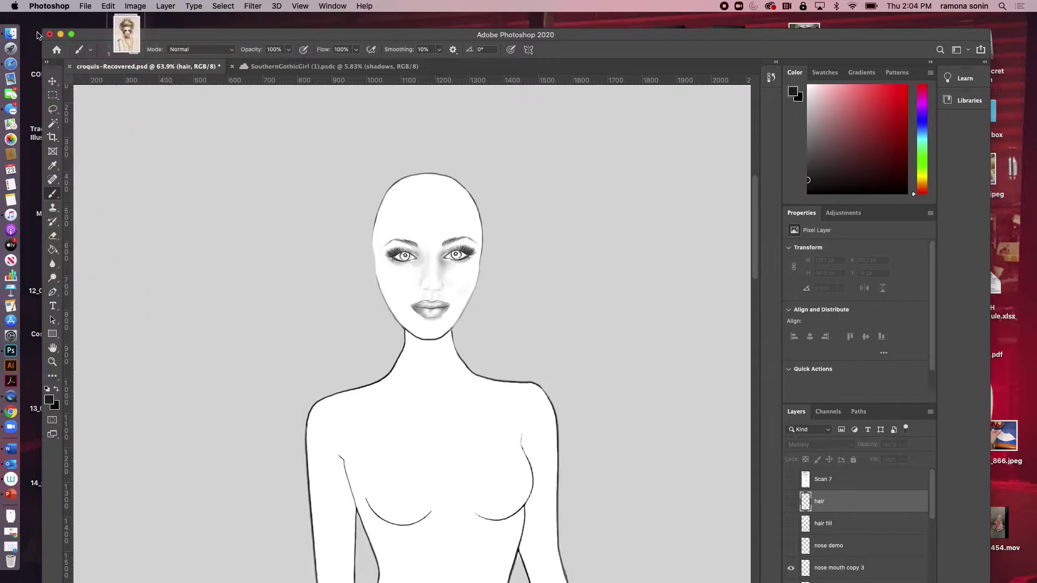
Step: Place the reference hairstyle photo from the desktop into the croquis document and set its blend mode to Multiply
{"action": "left_click_drag", "start_coordinate": [126, 21], "coordinate": [296, 185]}
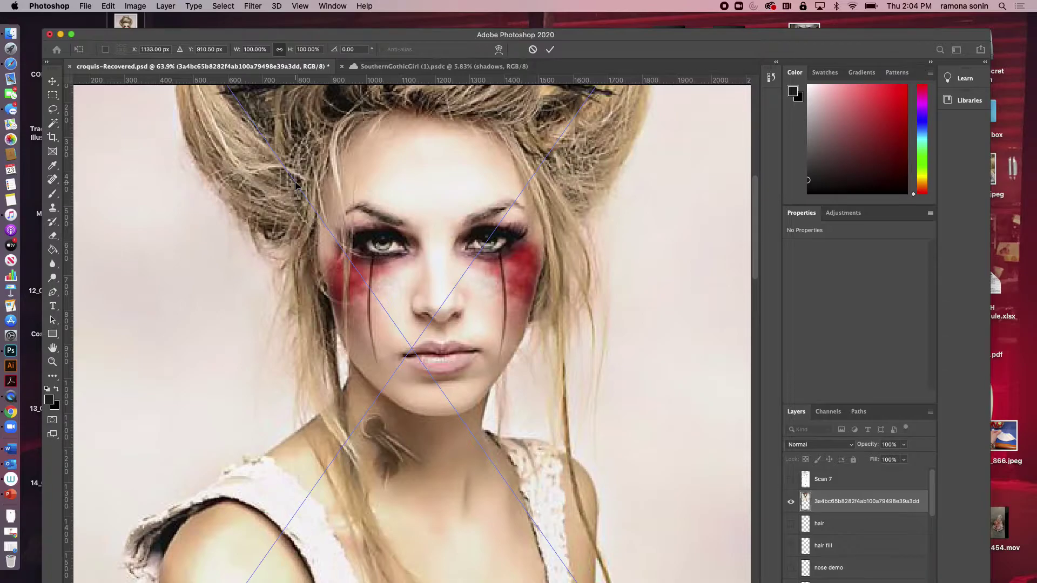
{"action": "key", "text": "super+0"}
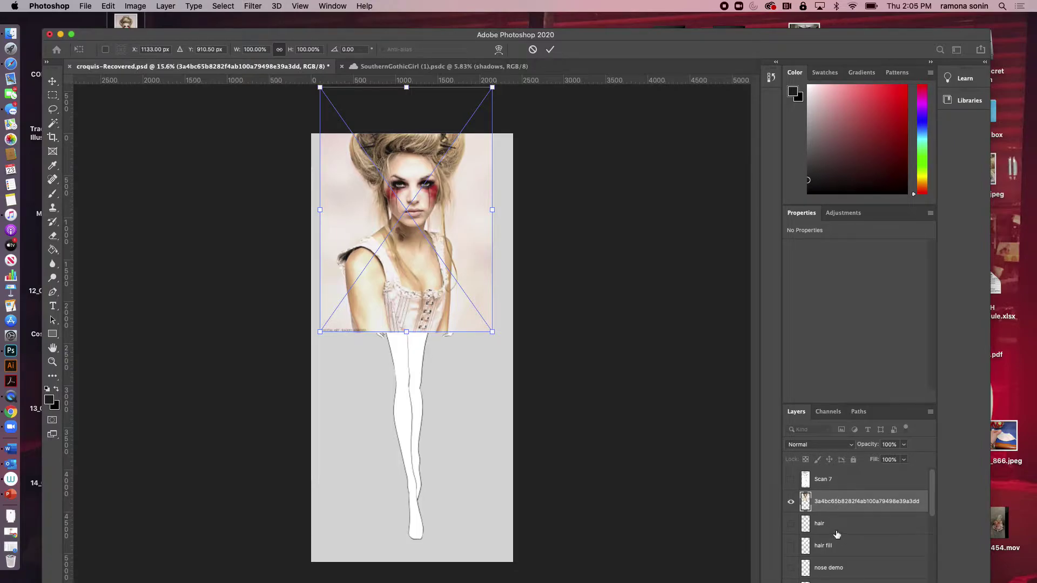
{"action": "left_click", "coordinate": [849, 447]}
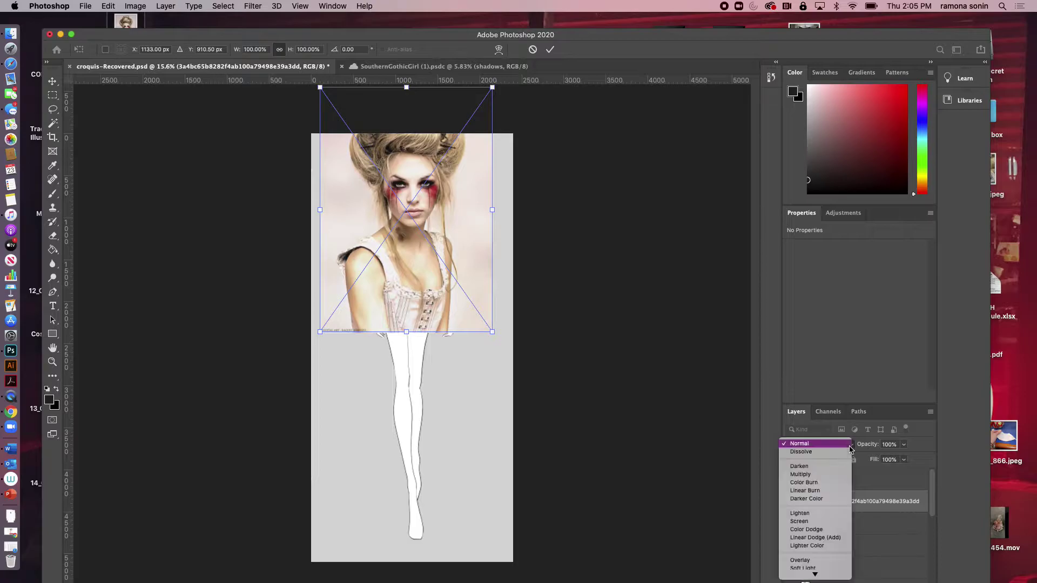
{"action": "left_click", "coordinate": [835, 474]}
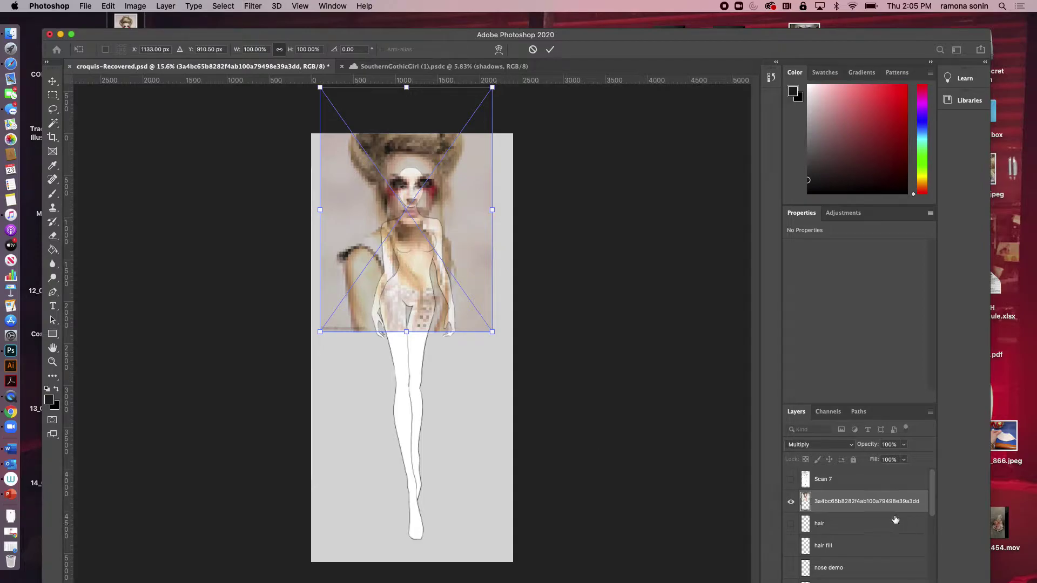
{"action": "key", "text": "b"}
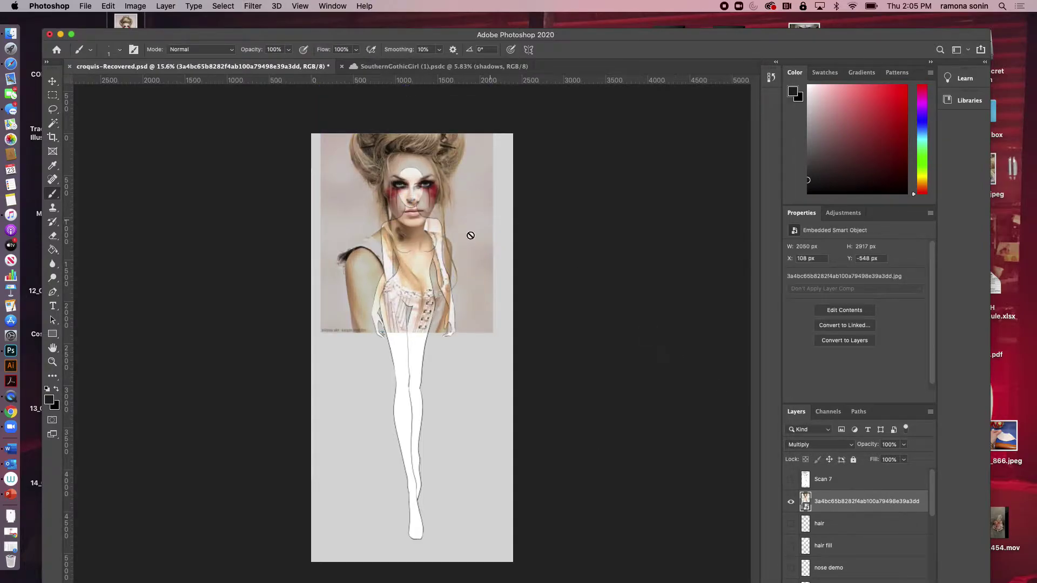
Step: Scale the placed photo down to about 46% and move it so its face lines up with the croquis's face
{"action": "key", "text": "super+t"}
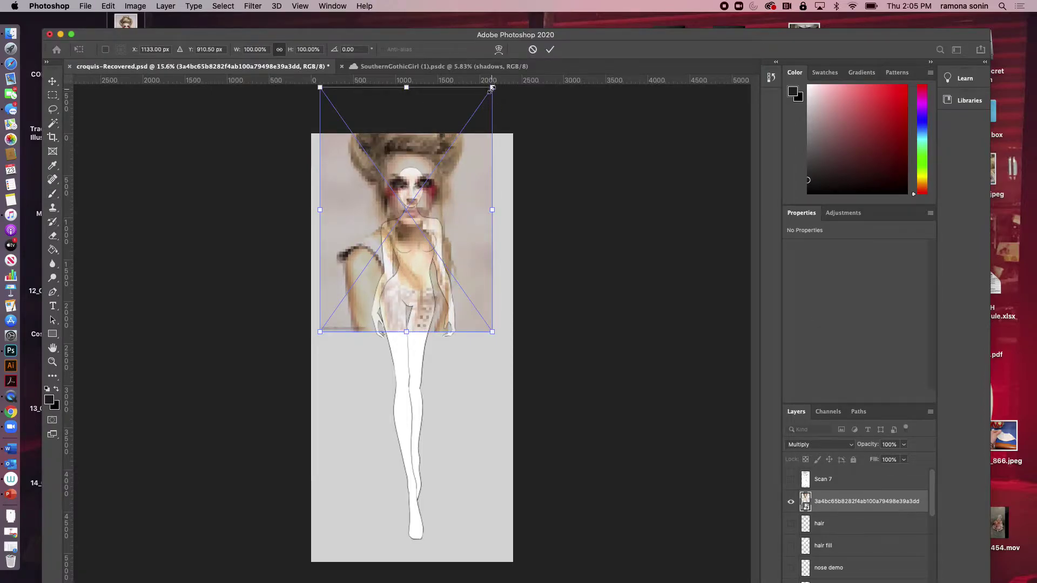
{"action": "left_click_drag", "start_coordinate": [492, 88], "coordinate": [438, 167]}
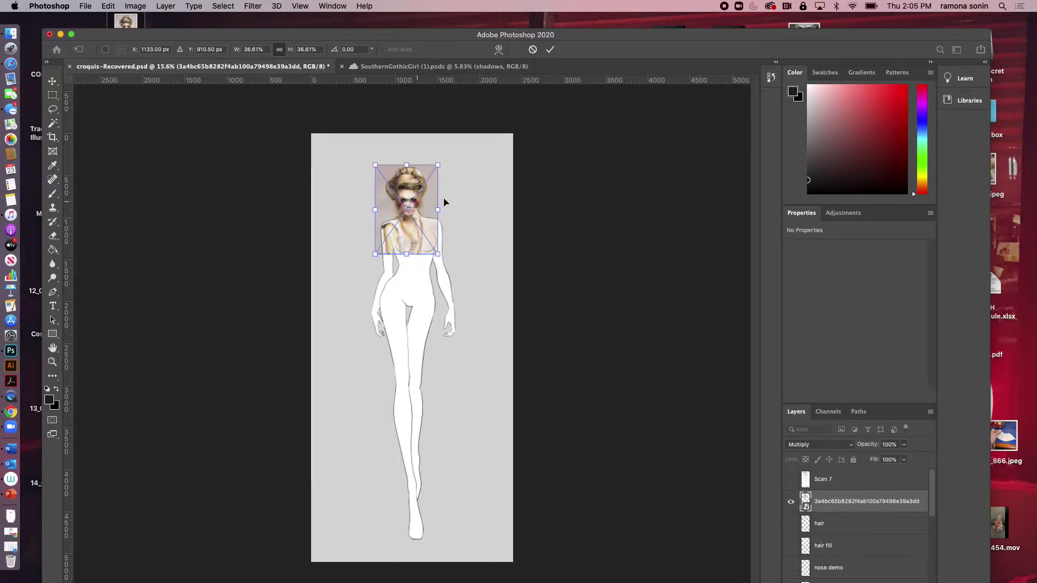
{"action": "key", "text": "b"}
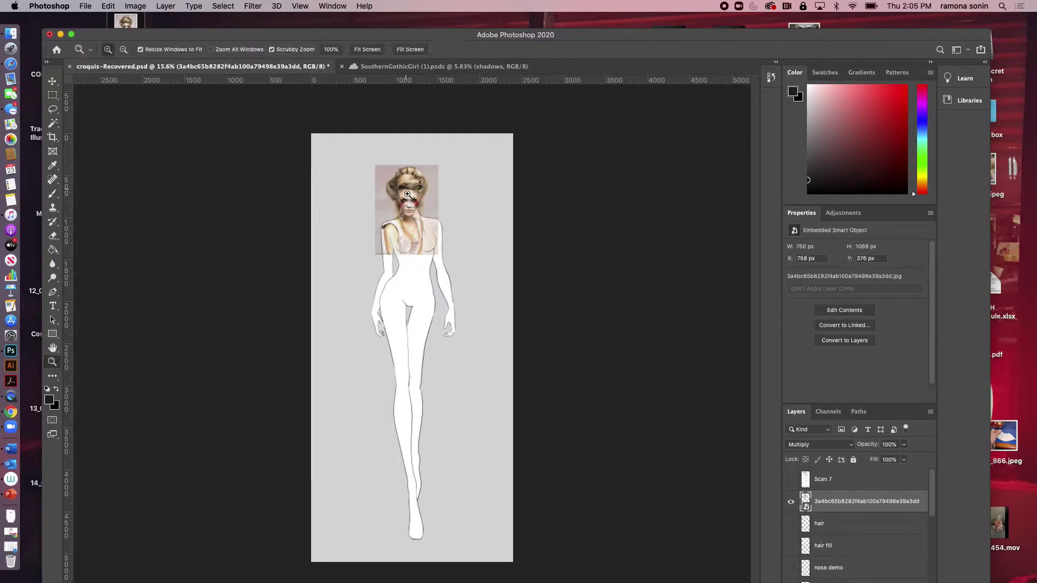
{"action": "left_click_drag", "start_coordinate": [408, 195], "coordinate": [461, 209]}
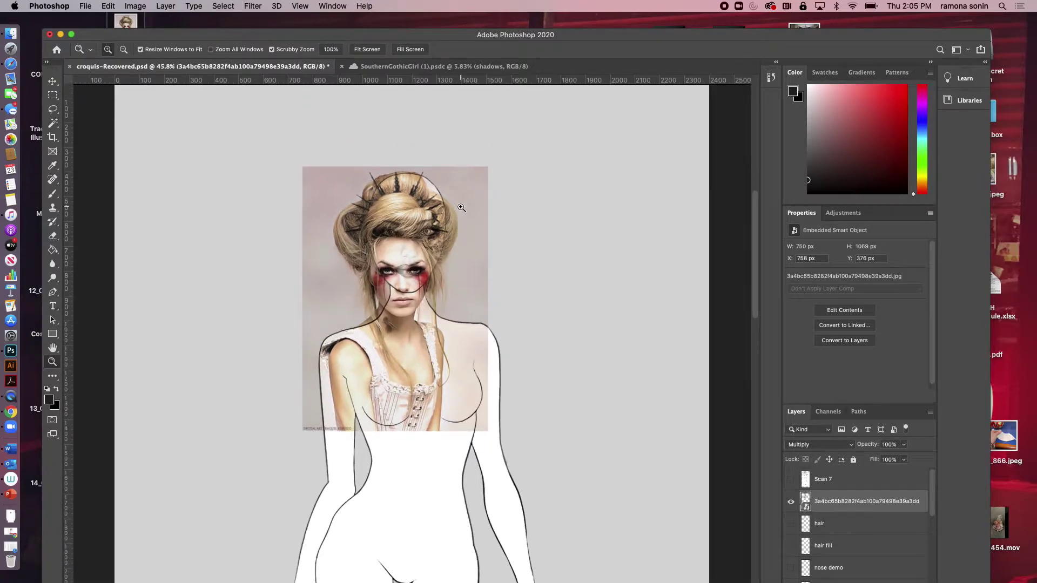
{"action": "key", "text": "ctrl+t"}
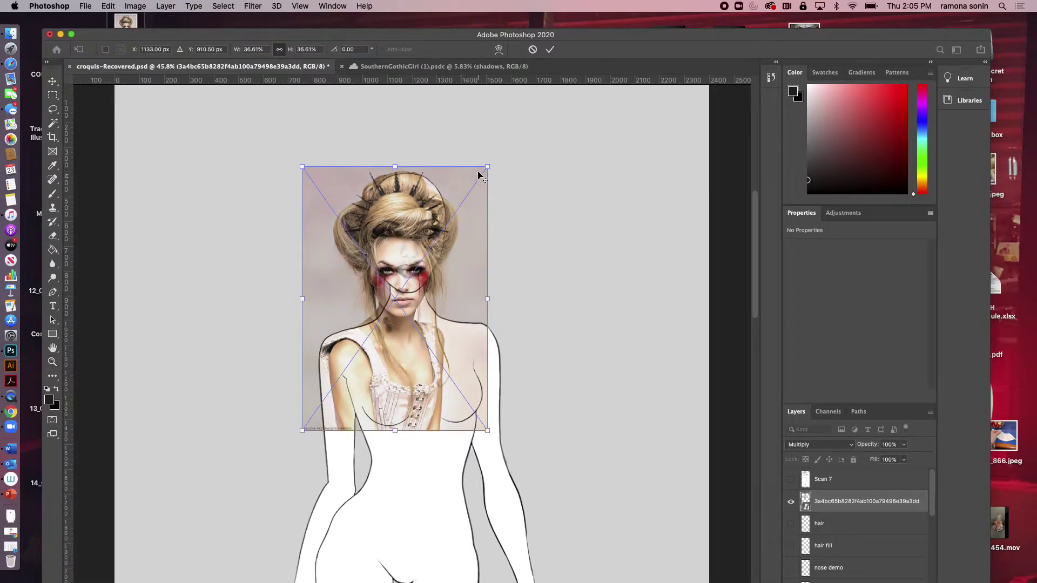
{"action": "left_click_drag", "start_coordinate": [487, 166], "coordinate": [475, 184]}
{"action": "left_click_drag", "start_coordinate": [456, 254], "coordinate": [459, 227]}
{"action": "left_click_drag", "start_coordinate": [481, 383], "coordinate": [552, 411]}
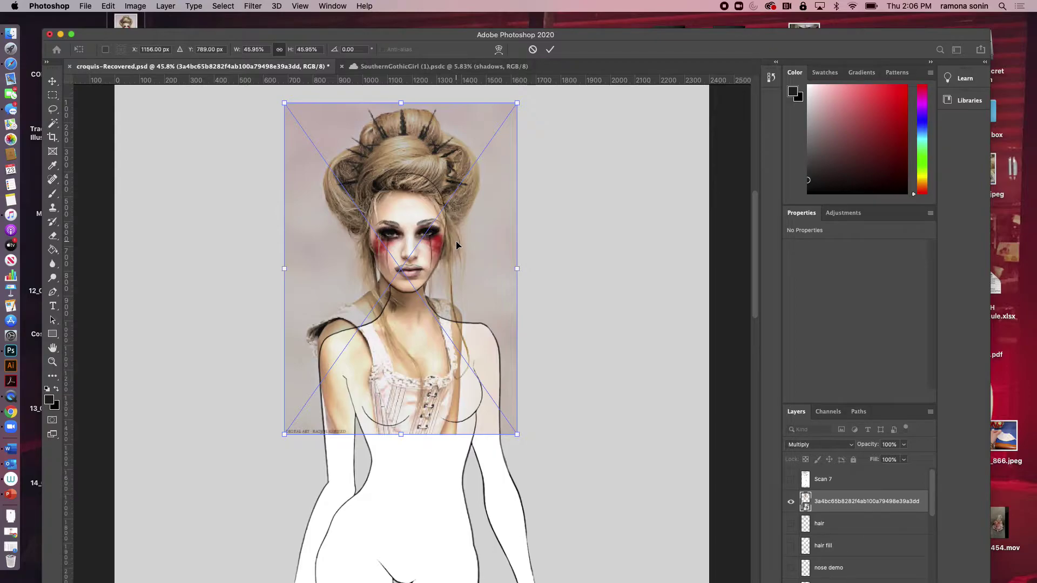
{"action": "key", "text": "Return"}
Step: Lower the opacity of the photo layer to 62%
{"action": "key", "text": "z"}
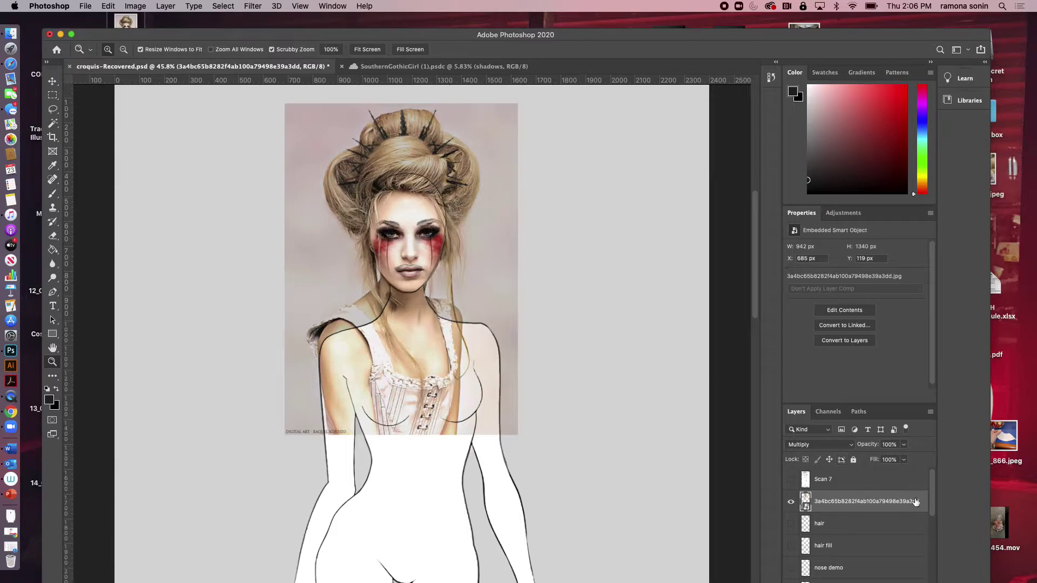
{"action": "left_click", "coordinate": [905, 447]}
{"action": "left_click_drag", "start_coordinate": [904, 461], "coordinate": [887, 463]}
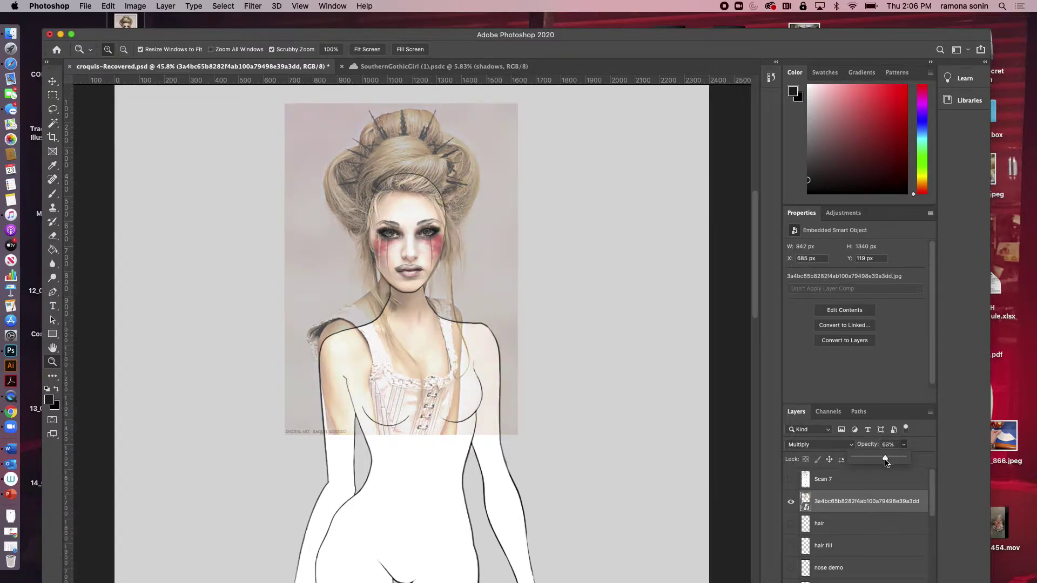
{"action": "left_click", "coordinate": [869, 503]}
Step: Maximize the document window and add a new layer named "hair 2" above the reference photo layer
{"action": "left_click_drag", "start_coordinate": [814, 34], "coordinate": [807, 18]}
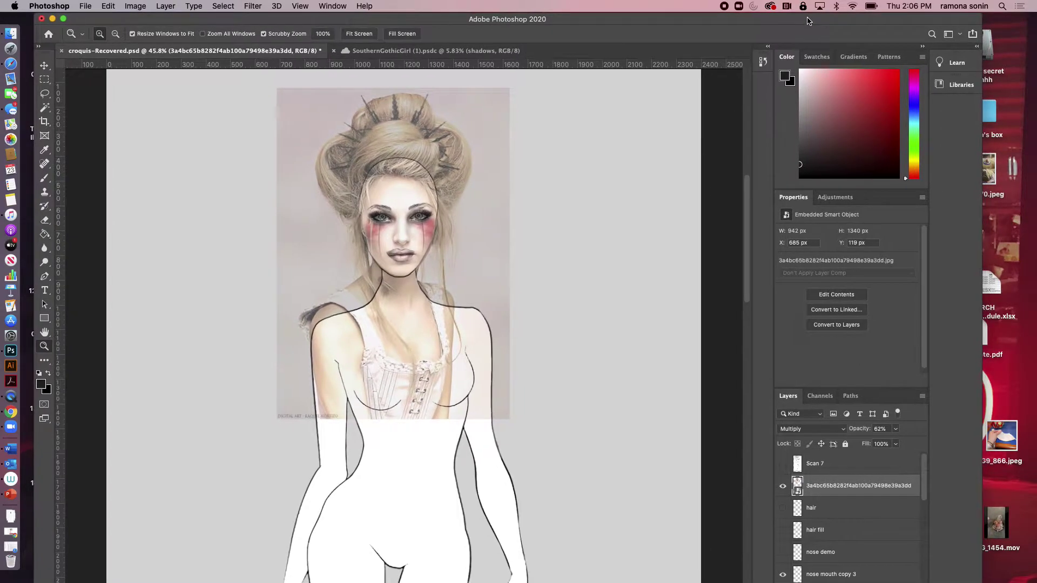
{"action": "left_click", "coordinate": [63, 19]}
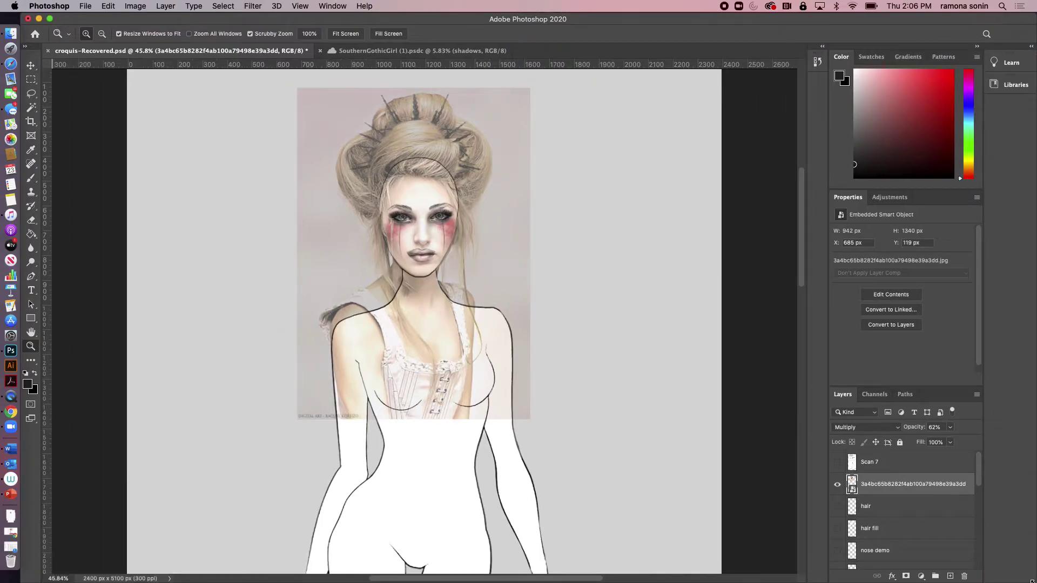
{"action": "left_click", "coordinate": [950, 577]}
{"action": "double_click", "coordinate": [876, 484]}
{"action": "type", "text": "hair 2"}
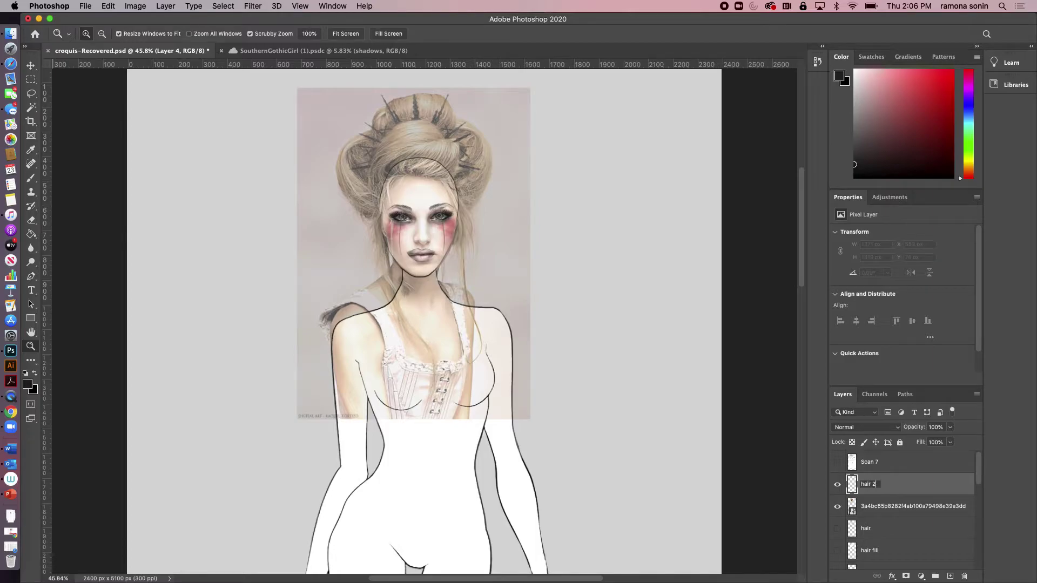
{"action": "key", "text": "Return"}
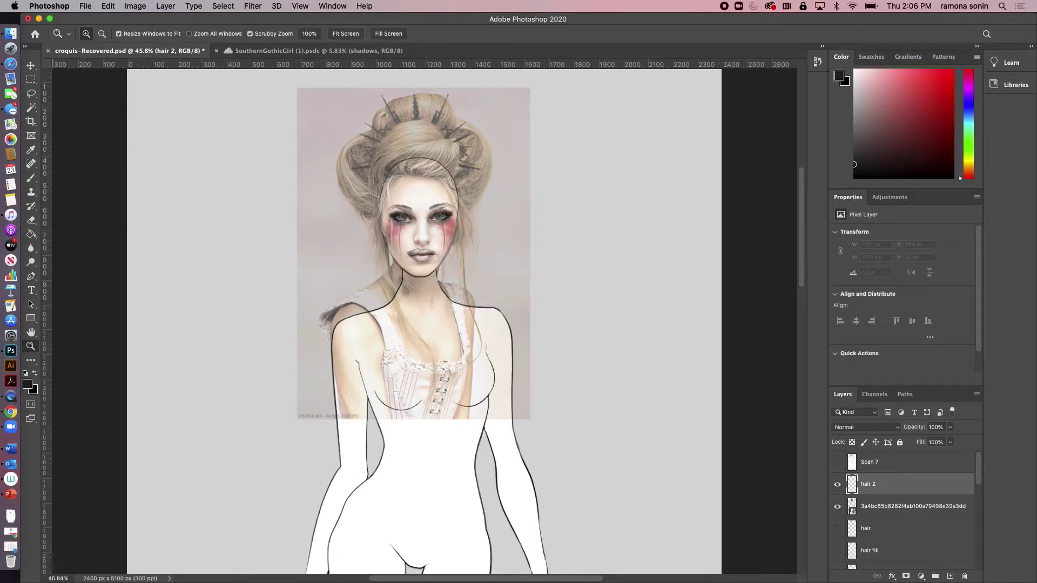
Step: Reset the colours to default black and white and choose the Soft Round brush from General Brushes
{"action": "key", "text": "b"}
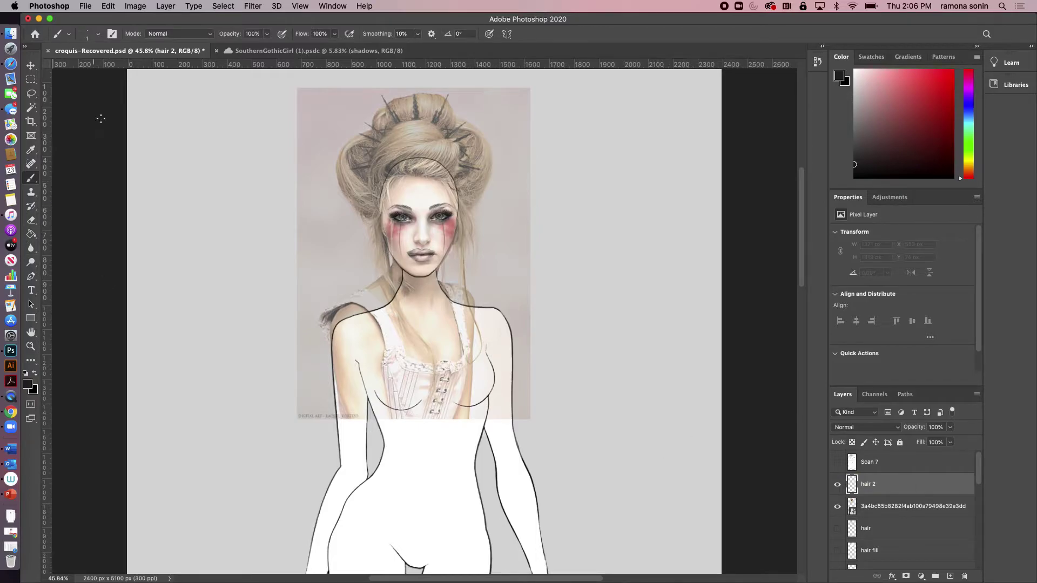
{"action": "left_click", "coordinate": [26, 373]}
{"action": "left_click", "coordinate": [99, 36]}
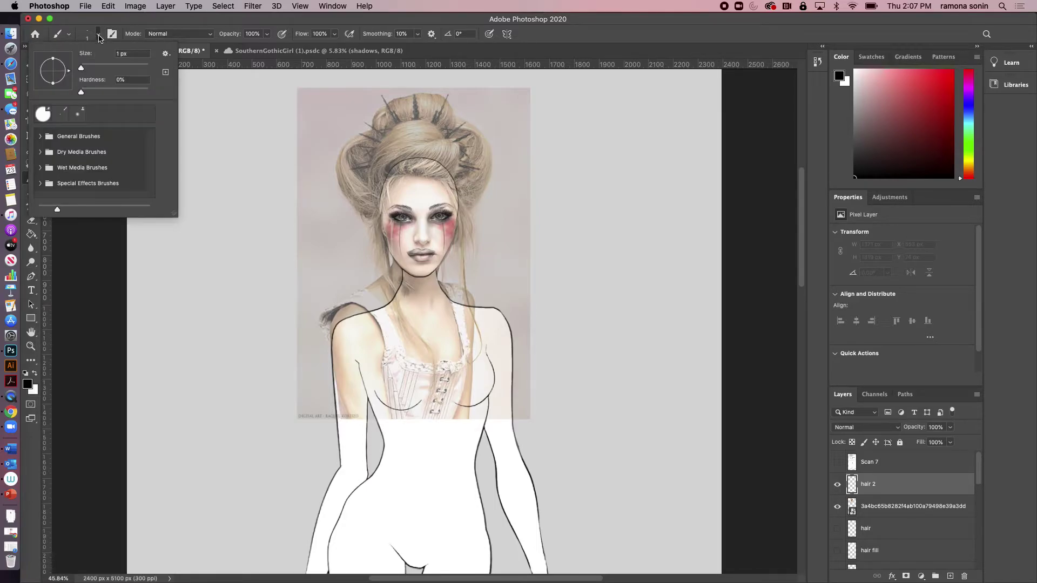
{"action": "left_click", "coordinate": [39, 136]}
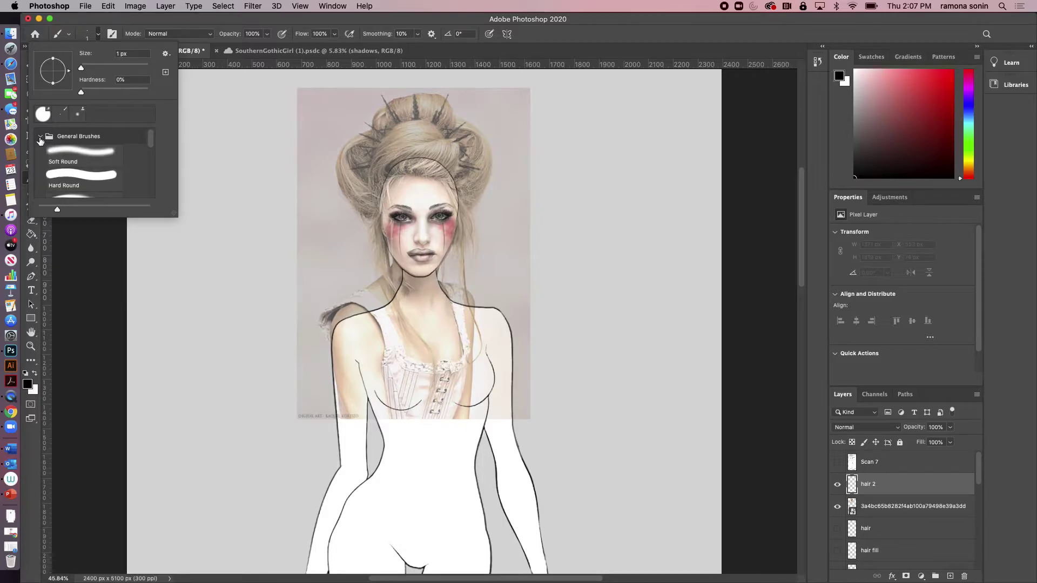
{"action": "left_click", "coordinate": [89, 158]}
{"action": "key", "text": "Return"}
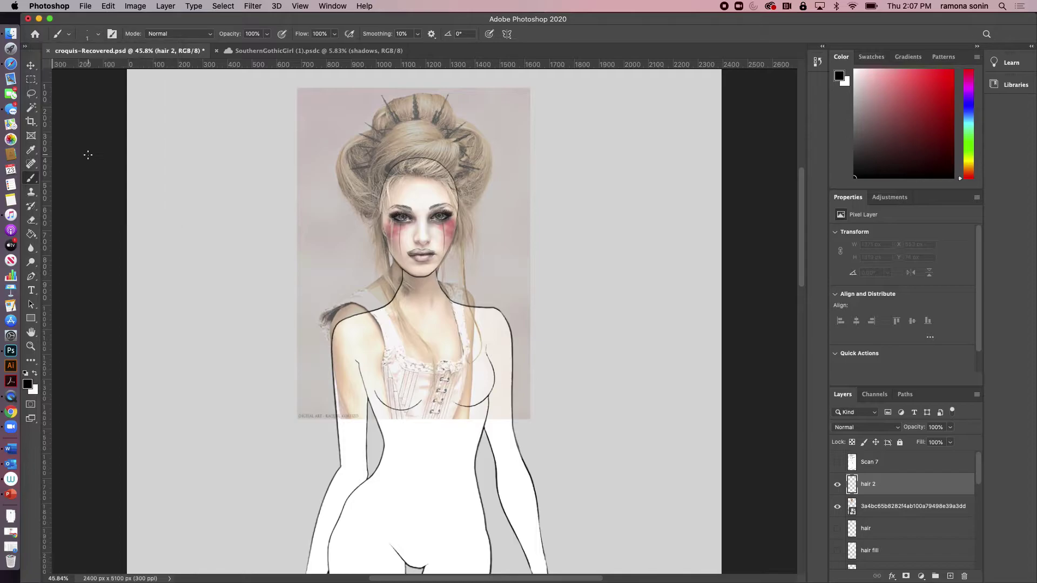
Step: Enable Shape Dynamics for the brush and set its size jitter control to Pen Pressure
{"action": "left_click", "coordinate": [113, 34]}
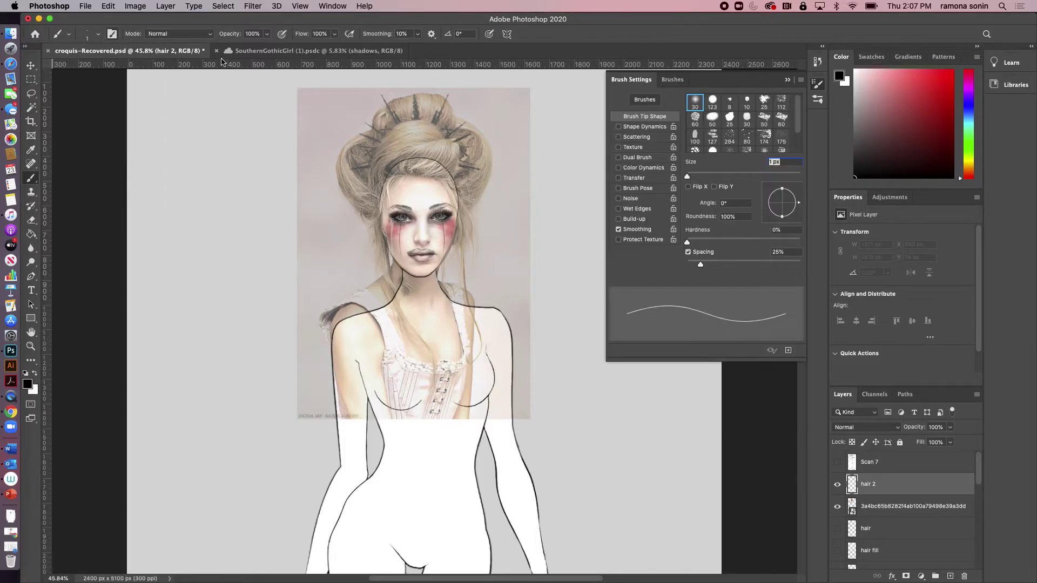
{"action": "left_click", "coordinate": [619, 127]}
{"action": "left_click", "coordinate": [645, 130]}
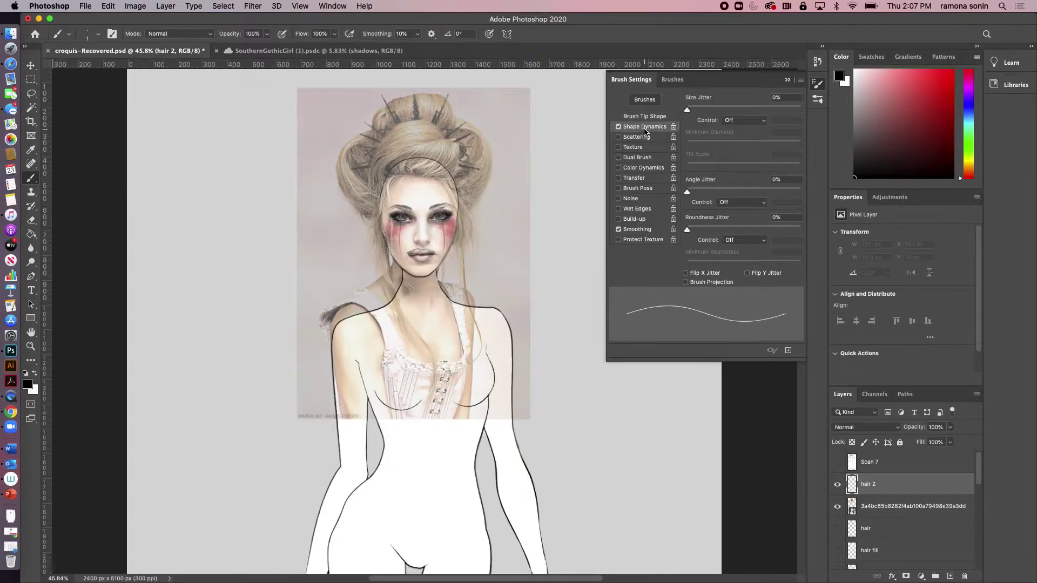
{"action": "left_click", "coordinate": [764, 121]}
{"action": "left_click", "coordinate": [760, 135]}
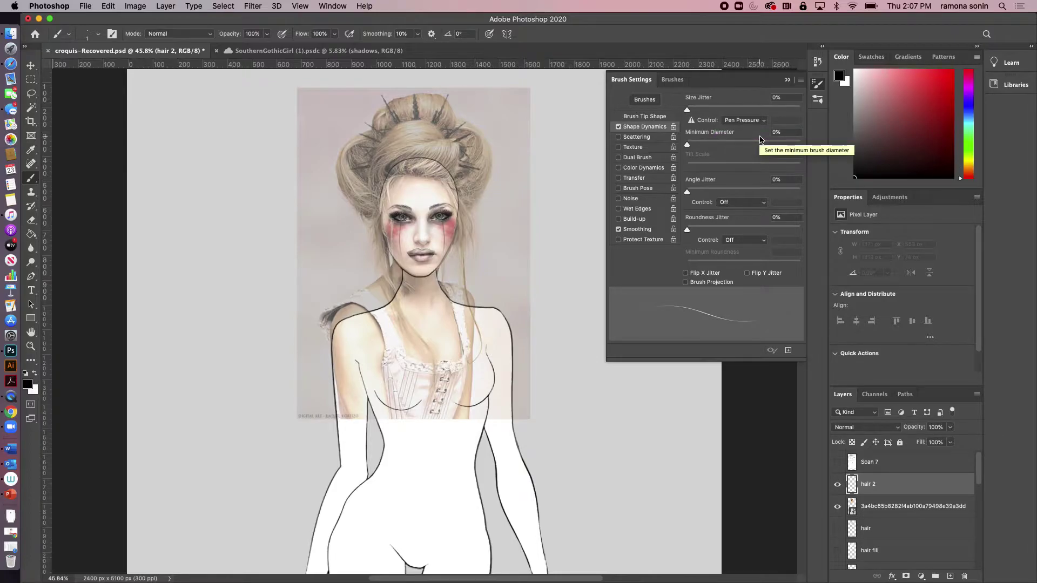
{"action": "left_click", "coordinate": [787, 80]}
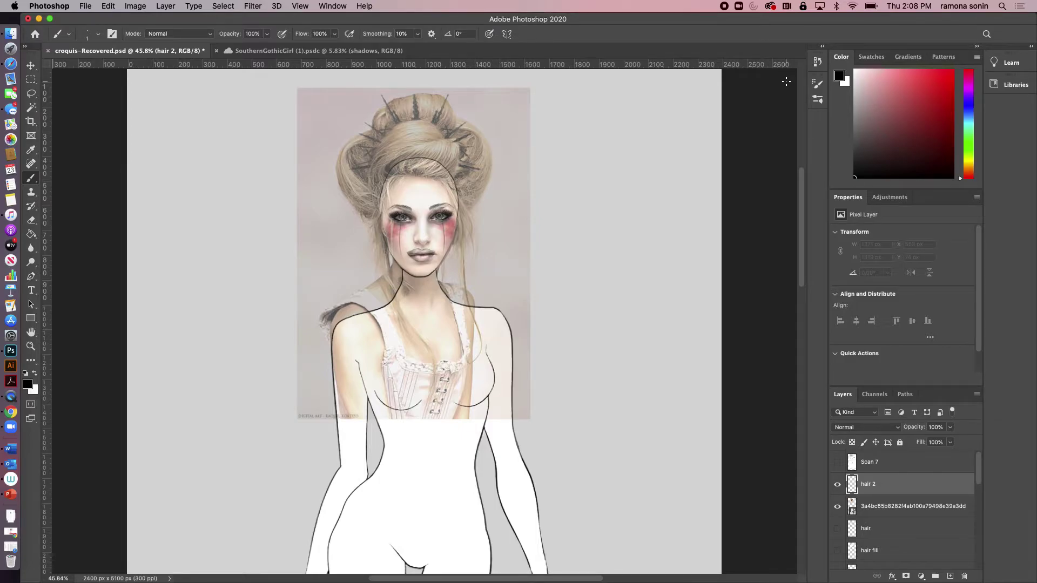
Step: Set the brush to about 4 px with 70% opacity and 50% flow for tracing the hair around the face
{"action": "key", "text": "z"}
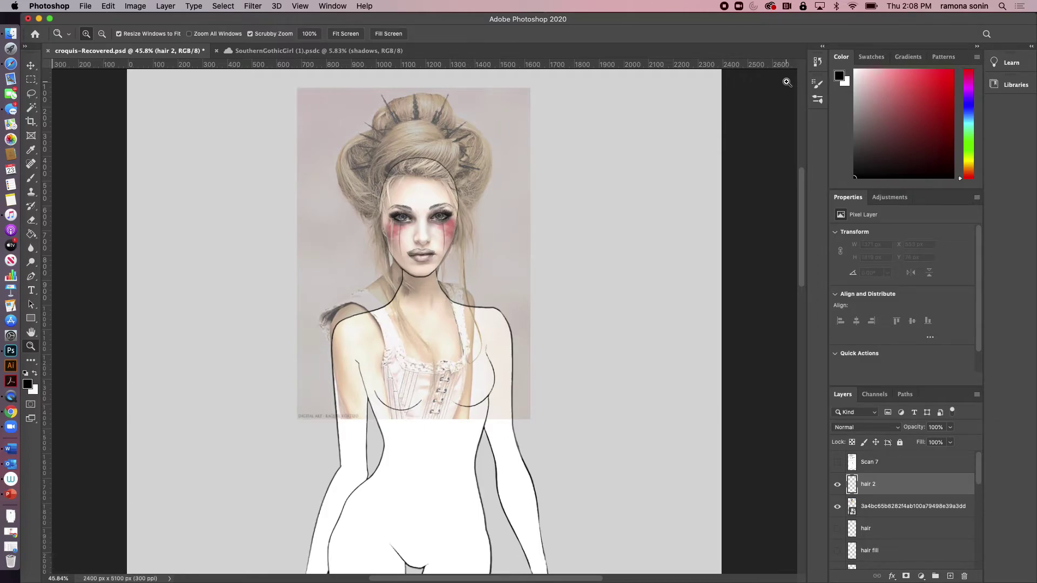
{"action": "left_click_drag", "start_coordinate": [433, 239], "coordinate": [509, 356]}
{"action": "key", "text": "super+r"}
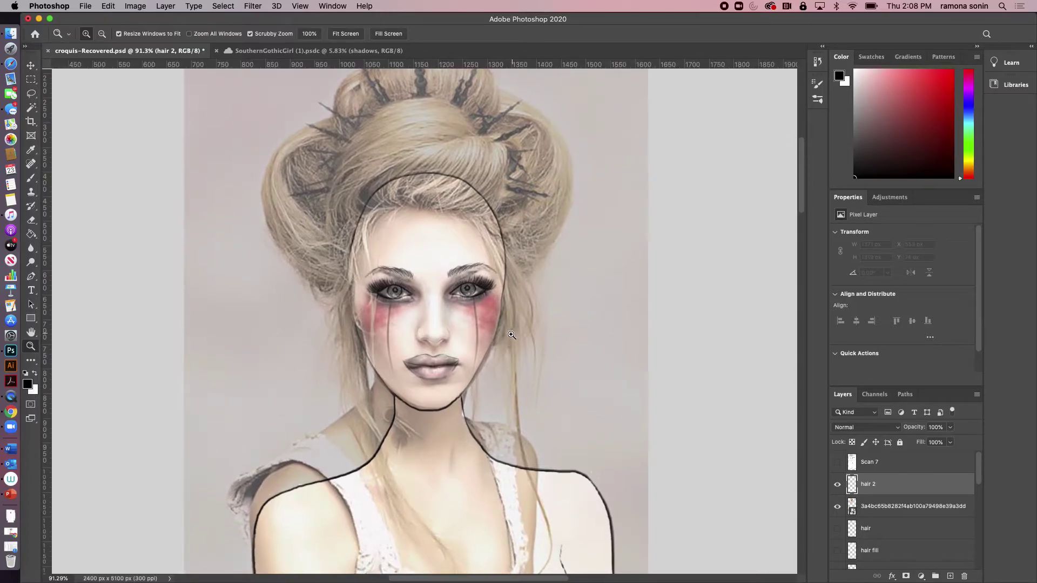
{"action": "key", "text": "b"}
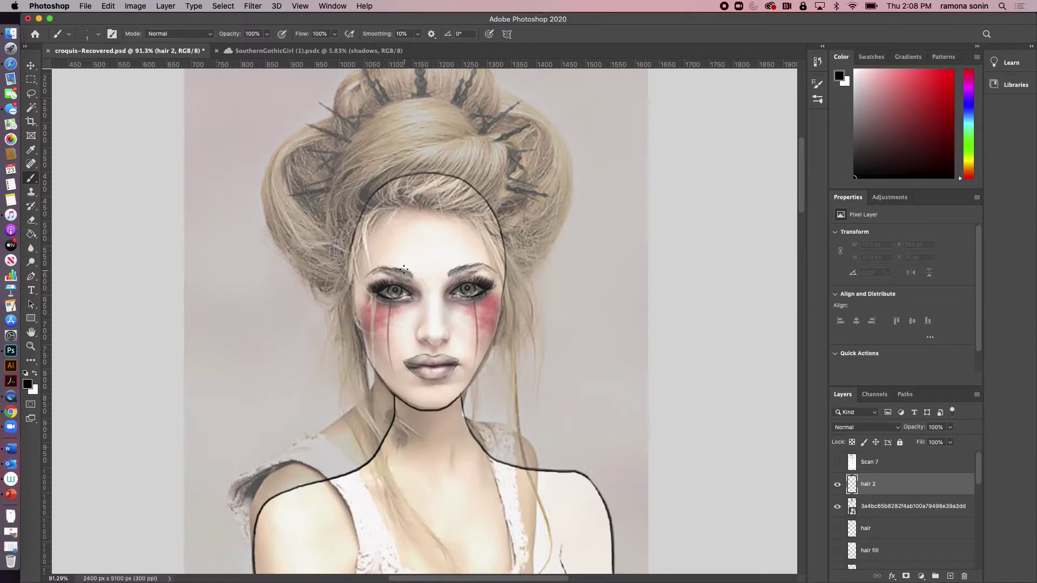
{"action": "key", "text": "bracketright"}
{"action": "key", "text": "bracketright"}
{"action": "key", "text": "bracketright"}
{"action": "key", "text": "bracketright"}
{"action": "key", "text": "bracketright"}
{"action": "key", "text": "bracketright"}
{"action": "key", "text": "bracketright"}
{"action": "key", "text": "bracketright"}
{"action": "key", "text": "bracketleft"}
{"action": "key", "text": "bracketleft"}
{"action": "key", "text": "bracketleft"}
{"action": "key", "text": "bracketleft"}
{"action": "key", "text": "7"}
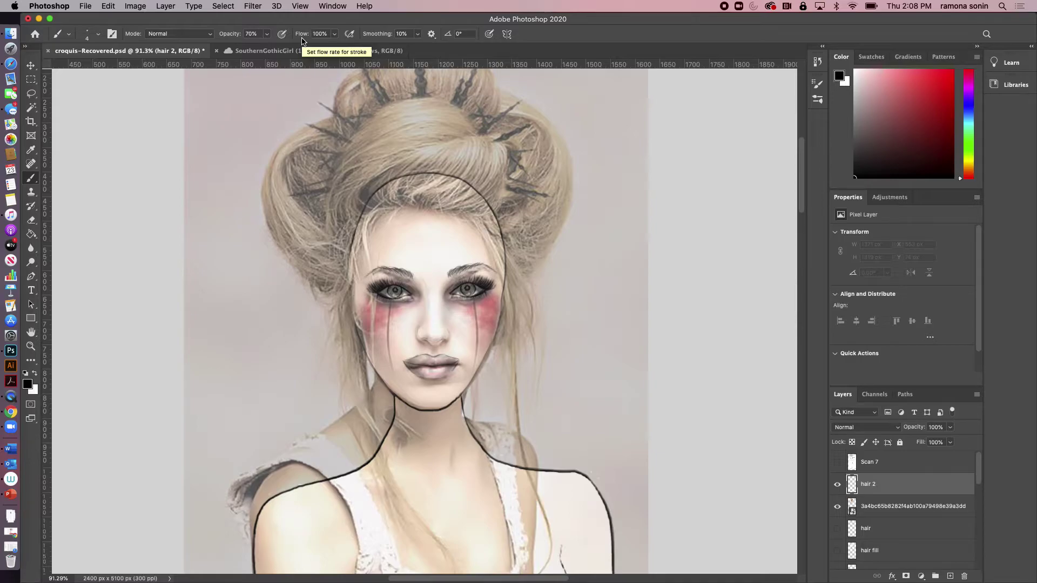
{"action": "key", "text": "shift+5"}
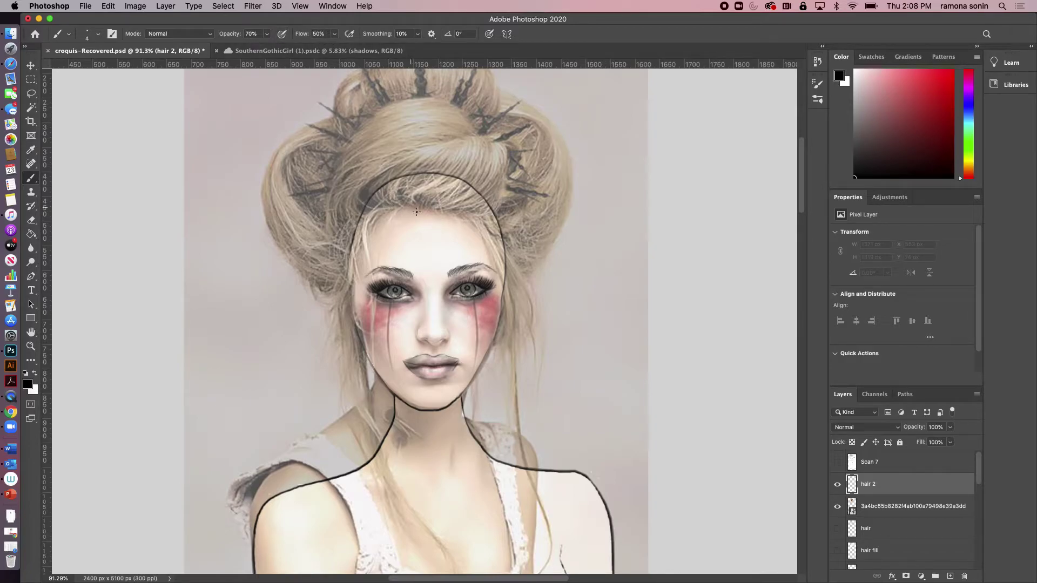
Step: Trace the loose strands on the left of the face, from the hairline past the neck to the chest
{"action": "left_click_drag", "start_coordinate": [386, 210], "coordinate": [365, 268]}
{"action": "mouse_move", "coordinate": [385, 209]}
{"action": "left_mouse_down"}
{"action": "mouse_move", "coordinate": [366, 224]}
{"action": "mouse_move", "coordinate": [372, 287]}
{"action": "left_mouse_up"}
{"action": "left_click_drag", "start_coordinate": [363, 240], "coordinate": [357, 333]}
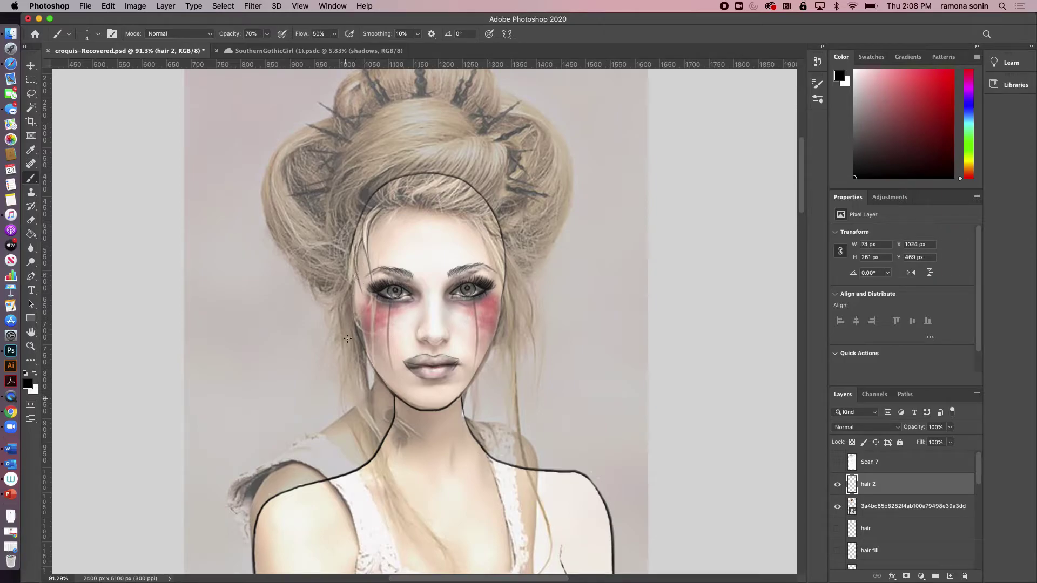
{"action": "left_click", "coordinate": [339, 298]}
{"action": "left_click_drag", "start_coordinate": [339, 300], "coordinate": [330, 368]}
{"action": "mouse_move", "coordinate": [340, 325]}
{"action": "left_mouse_down"}
{"action": "mouse_move", "coordinate": [343, 401]}
{"action": "mouse_move", "coordinate": [378, 439]}
{"action": "left_mouse_up"}
{"action": "left_click_drag", "start_coordinate": [342, 374], "coordinate": [380, 494]}
{"action": "left_click_drag", "start_coordinate": [362, 442], "coordinate": [386, 528]}
{"action": "left_click_drag", "start_coordinate": [384, 445], "coordinate": [458, 576]}
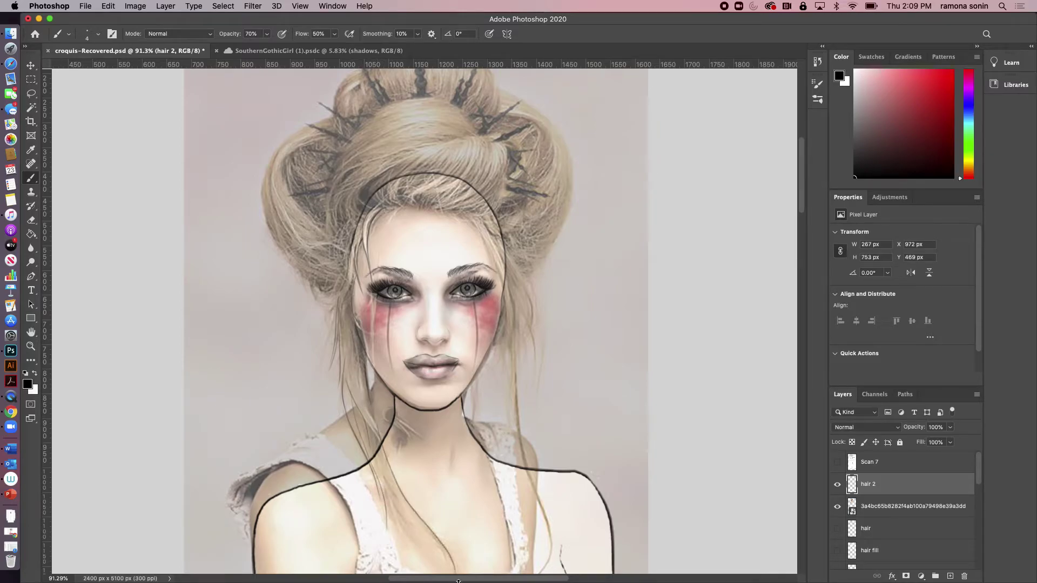
Step: Add more long strands from the left of the neck across the chest to the front of the corset
{"action": "left_click_drag", "start_coordinate": [463, 440], "coordinate": [454, 300]}
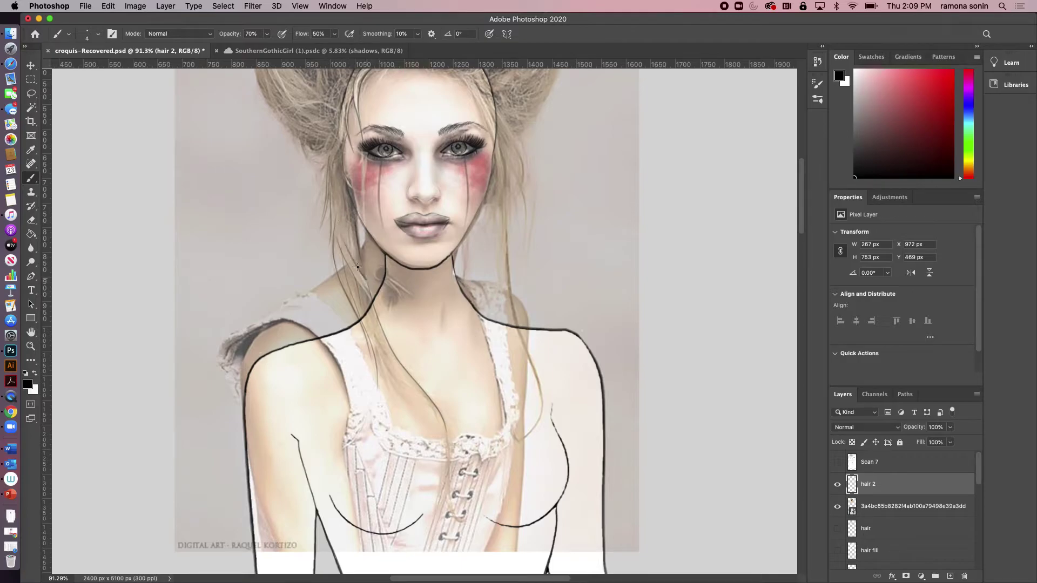
{"action": "left_click_drag", "start_coordinate": [355, 271], "coordinate": [419, 343]}
{"action": "left_click_drag", "start_coordinate": [367, 312], "coordinate": [419, 407]}
{"action": "left_click_drag", "start_coordinate": [398, 366], "coordinate": [446, 500]}
{"action": "left_click_drag", "start_coordinate": [443, 448], "coordinate": [466, 537]}
{"action": "left_click_drag", "start_coordinate": [441, 427], "coordinate": [413, 544]}
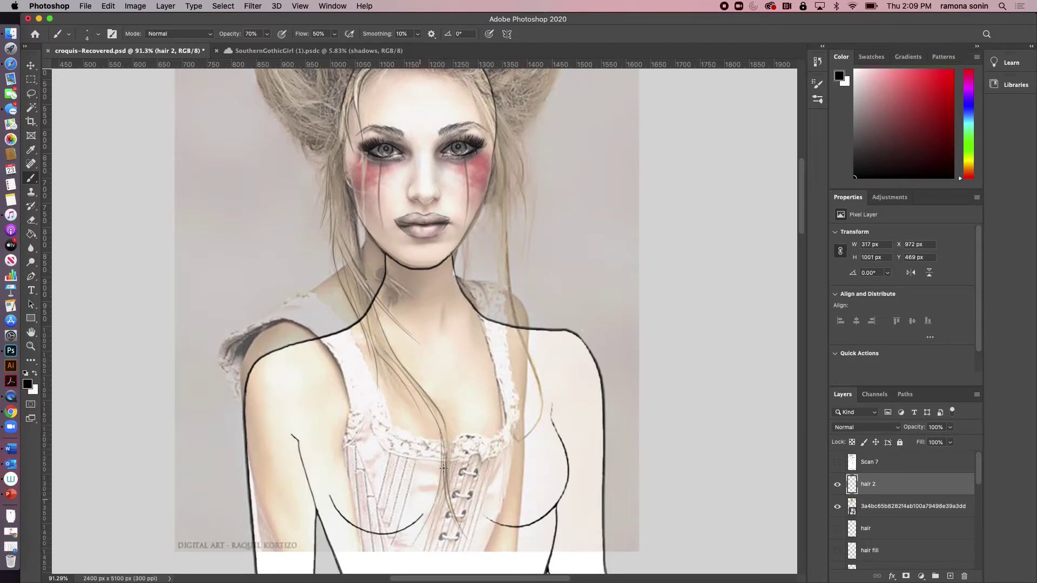
Step: Draw fine flyaway strands curving outward from below the left bun toward the shoulder
{"action": "mouse_move", "coordinate": [330, 210]}
{"action": "left_mouse_down"}
{"action": "mouse_move", "coordinate": [303, 286]}
{"action": "mouse_move", "coordinate": [279, 295]}
{"action": "left_mouse_up"}
{"action": "left_click_drag", "start_coordinate": [326, 166], "coordinate": [277, 270]}
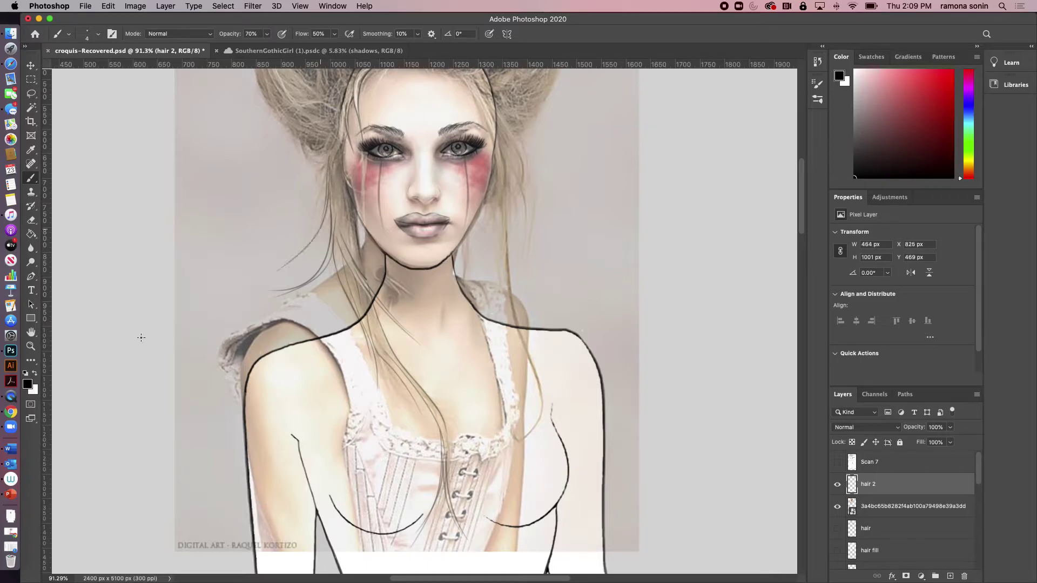
{"action": "mouse_move", "coordinate": [330, 159]}
{"action": "left_mouse_down"}
{"action": "mouse_move", "coordinate": [295, 136]}
{"action": "mouse_move", "coordinate": [319, 178]}
{"action": "mouse_move", "coordinate": [317, 215]}
{"action": "left_mouse_up"}
Step: Trace the loose strands on the right of the face and neck, extending the longest over the shoulder to the bust
{"action": "mouse_move", "coordinate": [500, 116]}
{"action": "left_mouse_down"}
{"action": "mouse_move", "coordinate": [533, 162]}
{"action": "mouse_move", "coordinate": [523, 240]}
{"action": "left_mouse_up"}
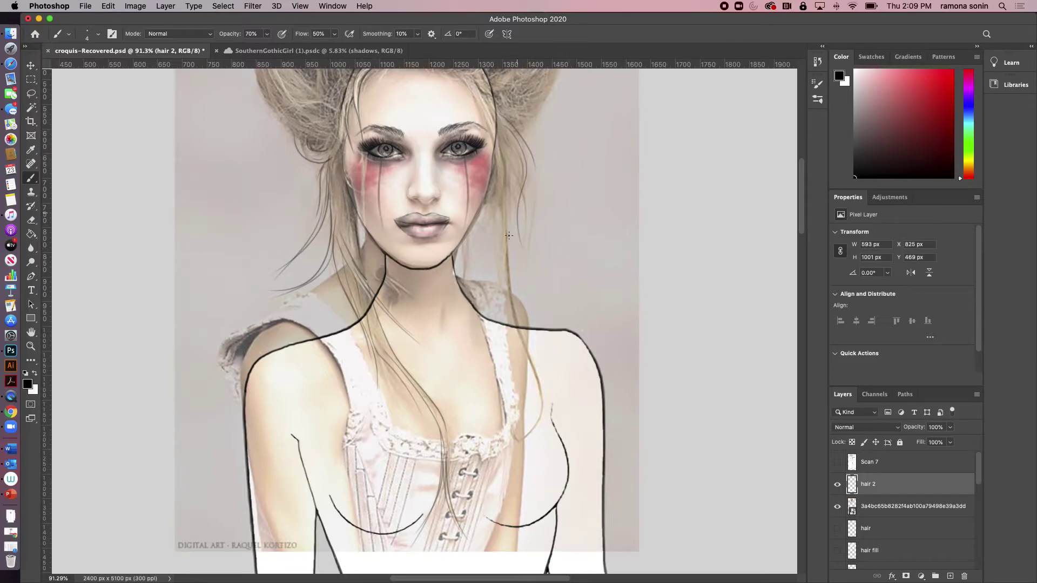
{"action": "mouse_move", "coordinate": [466, 76]}
{"action": "left_mouse_down"}
{"action": "mouse_move", "coordinate": [482, 114]}
{"action": "mouse_move", "coordinate": [498, 263]}
{"action": "mouse_move", "coordinate": [466, 277]}
{"action": "left_mouse_up"}
{"action": "left_click_drag", "start_coordinate": [463, 239], "coordinate": [461, 274]}
{"action": "left_click_drag", "start_coordinate": [469, 234], "coordinate": [475, 304]}
{"action": "left_click_drag", "start_coordinate": [463, 263], "coordinate": [473, 302]}
{"action": "left_click_drag", "start_coordinate": [498, 238], "coordinate": [521, 481]}
{"action": "left_click_drag", "start_coordinate": [516, 327], "coordinate": [524, 475]}
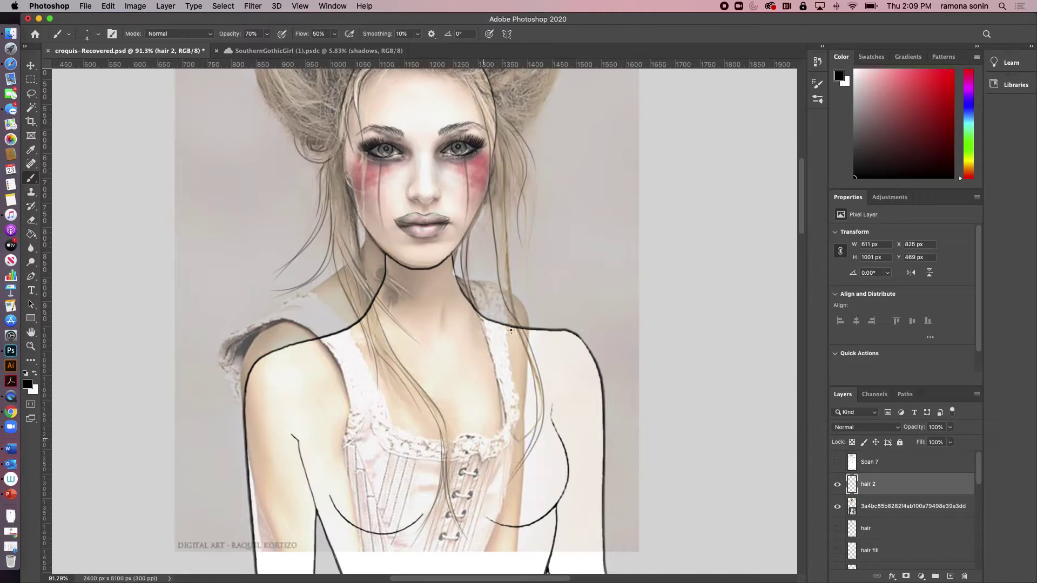
Step: Draw wispy strands falling toward the right shoulder and add thin strands close to both sides of the face
{"action": "left_click_drag", "start_coordinate": [505, 168], "coordinate": [529, 340]}
{"action": "mouse_move", "coordinate": [508, 161]}
{"action": "left_mouse_down"}
{"action": "mouse_move", "coordinate": [542, 311]}
{"action": "mouse_move", "coordinate": [529, 168]}
{"action": "mouse_move", "coordinate": [554, 305]}
{"action": "left_mouse_up"}
{"action": "left_click_drag", "start_coordinate": [527, 177], "coordinate": [562, 328]}
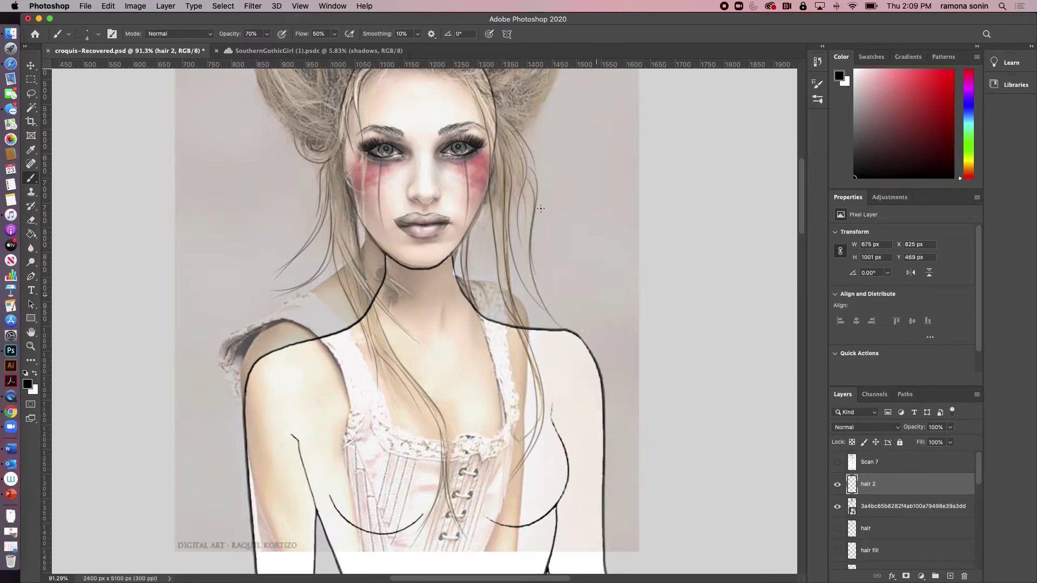
{"action": "left_click_drag", "start_coordinate": [485, 190], "coordinate": [486, 236]}
{"action": "left_click_drag", "start_coordinate": [351, 96], "coordinate": [361, 231]}
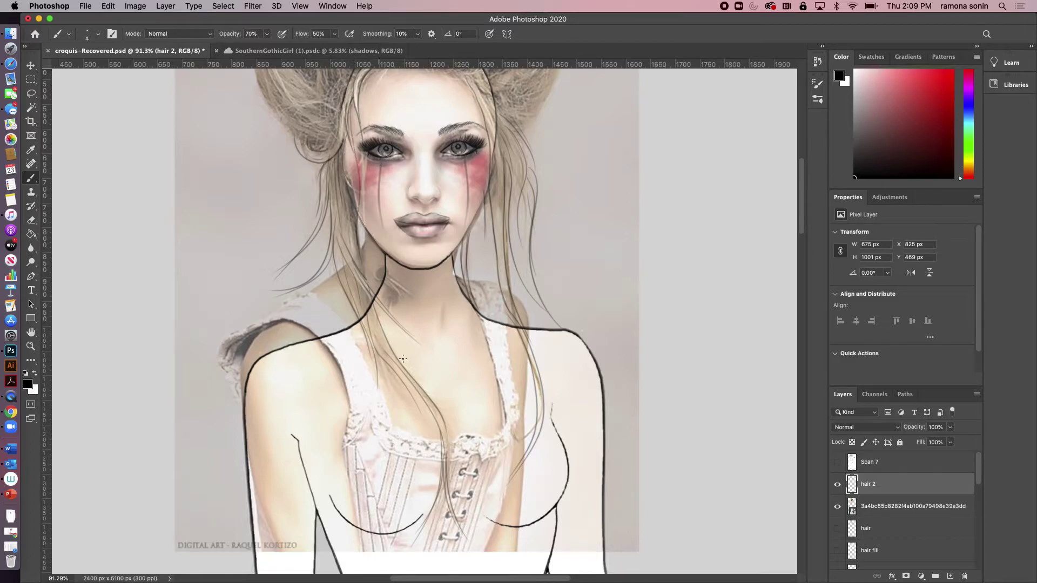
{"action": "left_click_drag", "start_coordinate": [352, 142], "coordinate": [357, 264]}
Step: Draw the lower strands of the right bun and a wider outer curve just beyond its edge in the photo
{"action": "scroll", "coordinate": [516, 261], "scroll_direction": "up", "scroll_amount": 5}
{"action": "left_click_drag", "start_coordinate": [468, 197], "coordinate": [499, 269]}
{"action": "mouse_move", "coordinate": [484, 210]}
{"action": "left_mouse_down"}
{"action": "mouse_move", "coordinate": [509, 226]}
{"action": "mouse_move", "coordinate": [550, 191]}
{"action": "left_mouse_up"}
{"action": "left_click_drag", "start_coordinate": [484, 210], "coordinate": [539, 284]}
{"action": "left_click_drag", "start_coordinate": [494, 221], "coordinate": [546, 206]}
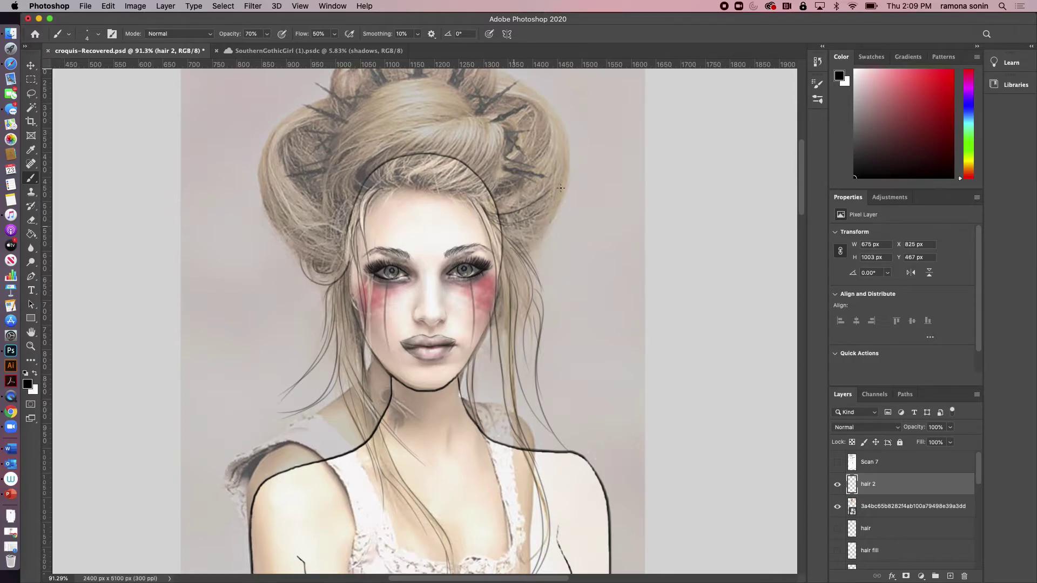
{"action": "mouse_move", "coordinate": [524, 243]}
{"action": "left_mouse_down"}
{"action": "mouse_move", "coordinate": [549, 207]}
{"action": "mouse_move", "coordinate": [556, 218]}
{"action": "left_mouse_up"}
{"action": "left_click_drag", "start_coordinate": [525, 268], "coordinate": [587, 174]}
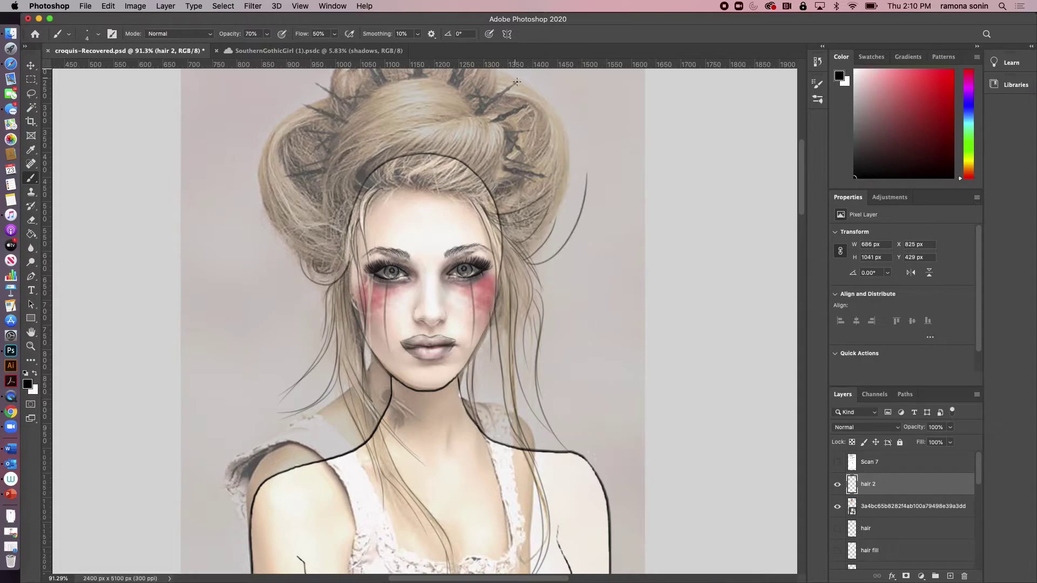
Step: Outline the left bun with a wide outer curve and an inner curve, and complete the right bun's upper outline
{"action": "mouse_move", "coordinate": [273, 236]}
{"action": "left_mouse_down"}
{"action": "mouse_move", "coordinate": [325, 265]}
{"action": "mouse_move", "coordinate": [243, 182]}
{"action": "left_mouse_up"}
{"action": "left_click_drag", "start_coordinate": [259, 230], "coordinate": [254, 129]}
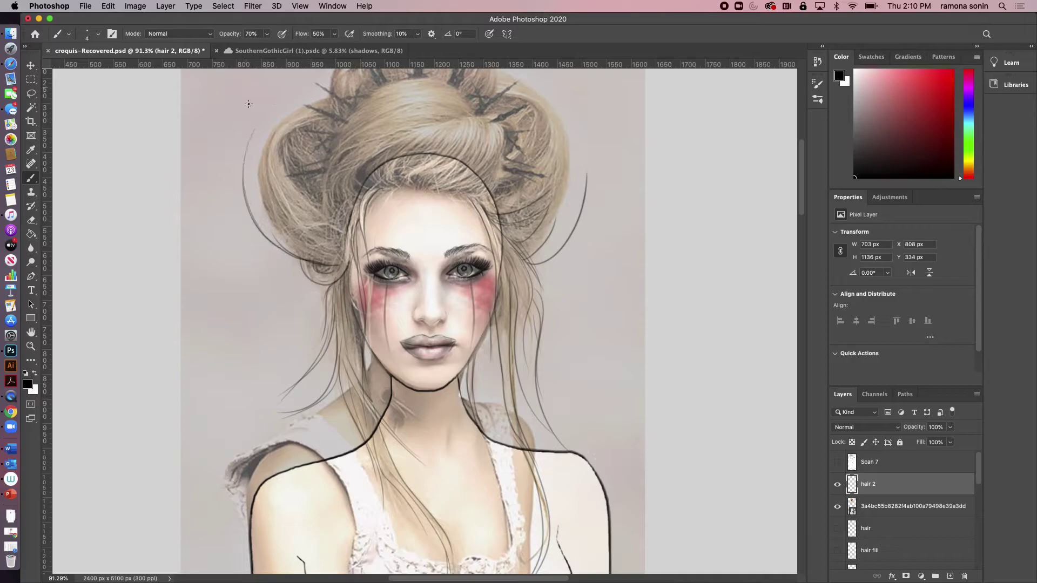
{"action": "mouse_move", "coordinate": [324, 216]}
{"action": "left_mouse_down"}
{"action": "mouse_move", "coordinate": [311, 140]}
{"action": "mouse_move", "coordinate": [284, 161]}
{"action": "mouse_move", "coordinate": [323, 87]}
{"action": "left_mouse_up"}
{"action": "mouse_move", "coordinate": [512, 79]}
{"action": "left_mouse_down"}
{"action": "mouse_move", "coordinate": [584, 155]}
{"action": "mouse_move", "coordinate": [513, 81]}
{"action": "left_mouse_up"}
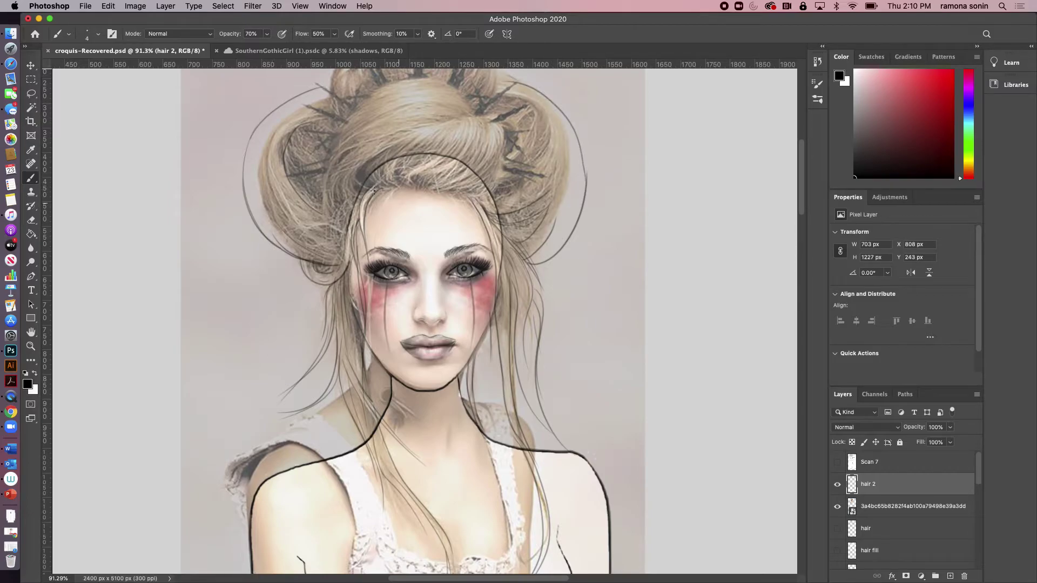
Step: Trace the hair rolled back above the forehead, with curved strands sweeping toward the hairline
{"action": "mouse_move", "coordinate": [361, 172]}
{"action": "left_mouse_down"}
{"action": "mouse_move", "coordinate": [419, 165]}
{"action": "mouse_move", "coordinate": [371, 184]}
{"action": "mouse_move", "coordinate": [425, 145]}
{"action": "mouse_move", "coordinate": [366, 181]}
{"action": "mouse_move", "coordinate": [390, 141]}
{"action": "mouse_move", "coordinate": [517, 112]}
{"action": "mouse_move", "coordinate": [443, 129]}
{"action": "mouse_move", "coordinate": [449, 120]}
{"action": "mouse_move", "coordinate": [498, 119]}
{"action": "mouse_move", "coordinate": [478, 198]}
{"action": "mouse_move", "coordinate": [481, 137]}
{"action": "mouse_move", "coordinate": [449, 191]}
{"action": "left_mouse_up"}
{"action": "left_click_drag", "start_coordinate": [473, 151], "coordinate": [426, 186]}
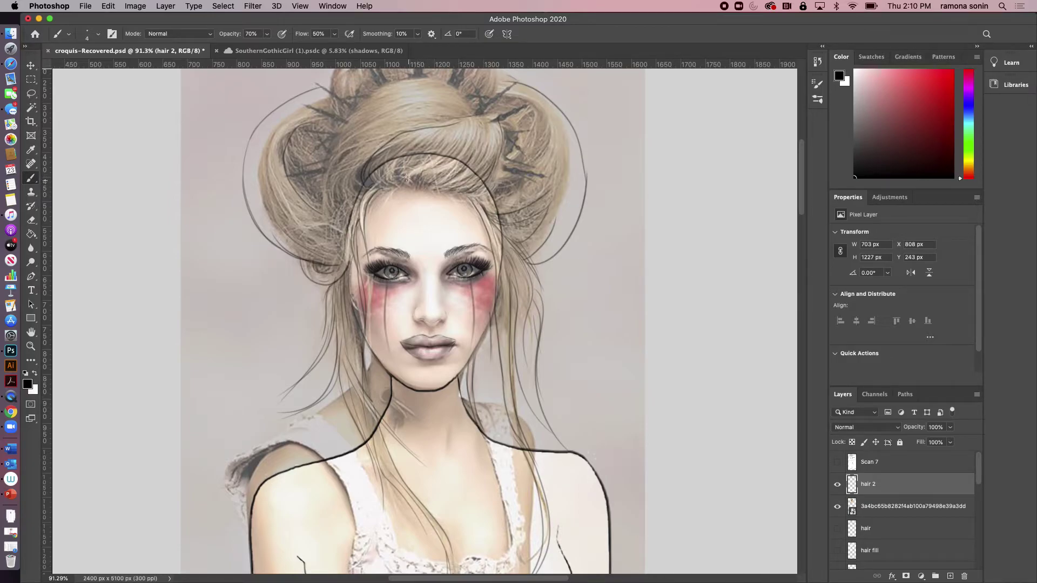
{"action": "mouse_move", "coordinate": [447, 135]}
{"action": "left_mouse_down"}
{"action": "mouse_move", "coordinate": [416, 164]}
{"action": "mouse_move", "coordinate": [431, 167]}
{"action": "left_mouse_up"}
{"action": "mouse_move", "coordinate": [471, 120]}
{"action": "left_mouse_down"}
{"action": "mouse_move", "coordinate": [465, 135]}
{"action": "mouse_move", "coordinate": [449, 119]}
{"action": "mouse_move", "coordinate": [414, 133]}
{"action": "mouse_move", "coordinate": [375, 168]}
{"action": "left_mouse_up"}
{"action": "left_click_drag", "start_coordinate": [449, 144], "coordinate": [426, 170]}
{"action": "left_click_drag", "start_coordinate": [461, 125], "coordinate": [401, 187]}
{"action": "left_click_drag", "start_coordinate": [445, 132], "coordinate": [422, 154]}
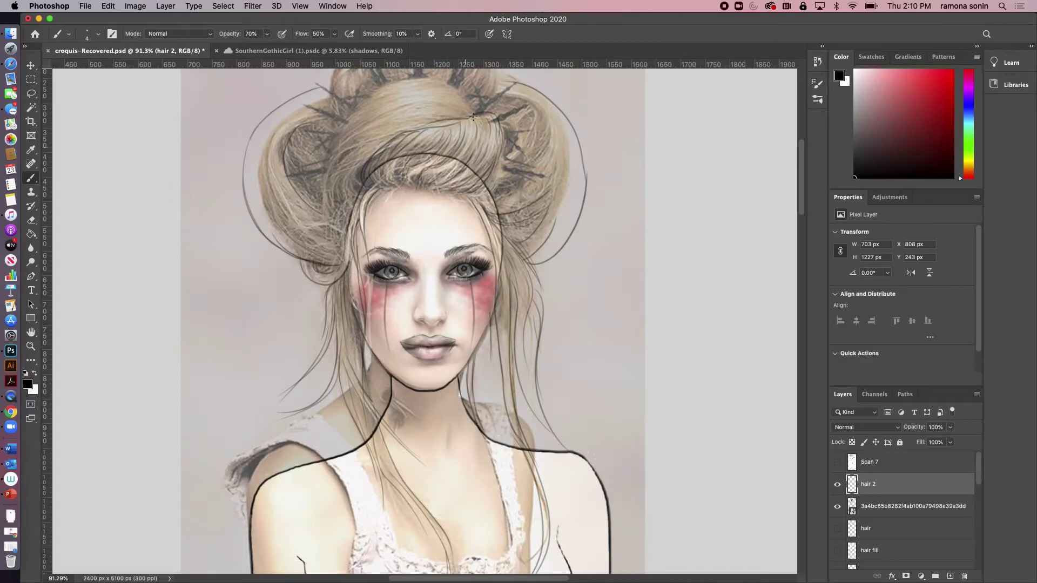
Step: Outline the large swept wave on top of the head and fill it with flowing strand lines
{"action": "mouse_move", "coordinate": [469, 112]}
{"action": "left_mouse_down"}
{"action": "mouse_move", "coordinate": [428, 80]}
{"action": "mouse_move", "coordinate": [361, 105]}
{"action": "mouse_move", "coordinate": [331, 162]}
{"action": "mouse_move", "coordinate": [324, 227]}
{"action": "left_mouse_up"}
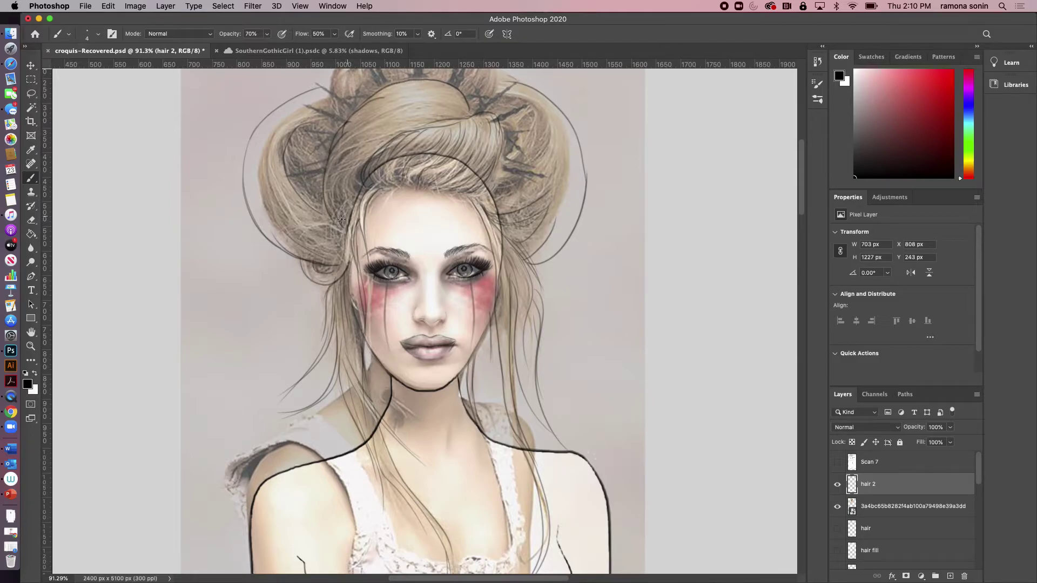
{"action": "mouse_move", "coordinate": [357, 175]}
{"action": "left_mouse_down"}
{"action": "mouse_move", "coordinate": [348, 200]}
{"action": "mouse_move", "coordinate": [354, 187]}
{"action": "left_mouse_up"}
{"action": "mouse_move", "coordinate": [396, 135]}
{"action": "left_mouse_down"}
{"action": "mouse_move", "coordinate": [324, 208]}
{"action": "mouse_move", "coordinate": [384, 129]}
{"action": "mouse_move", "coordinate": [421, 108]}
{"action": "left_mouse_up"}
{"action": "mouse_move", "coordinate": [338, 144]}
{"action": "left_mouse_down"}
{"action": "mouse_move", "coordinate": [416, 107]}
{"action": "mouse_move", "coordinate": [374, 112]}
{"action": "left_mouse_up"}
{"action": "mouse_move", "coordinate": [466, 119]}
{"action": "left_mouse_down"}
{"action": "mouse_move", "coordinate": [428, 115]}
{"action": "mouse_move", "coordinate": [400, 86]}
{"action": "left_mouse_up"}
Step: Add curved strand lines inside the left bun, following its outline from the base to the top
{"action": "left_click_drag", "start_coordinate": [338, 232], "coordinate": [296, 196]}
{"action": "mouse_move", "coordinate": [341, 253]}
{"action": "left_mouse_down"}
{"action": "mouse_move", "coordinate": [279, 191]}
{"action": "mouse_move", "coordinate": [287, 226]}
{"action": "left_mouse_up"}
{"action": "left_click_drag", "start_coordinate": [325, 258], "coordinate": [262, 183]}
{"action": "left_click_drag", "start_coordinate": [292, 251], "coordinate": [253, 127]}
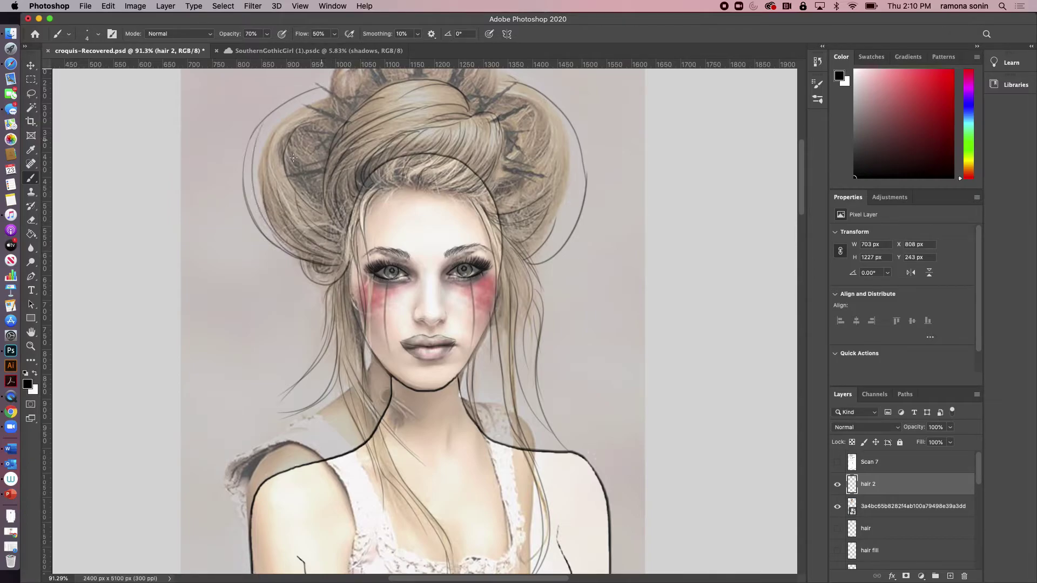
{"action": "left_click_drag", "start_coordinate": [318, 96], "coordinate": [265, 133]}
{"action": "scroll", "coordinate": [505, 272], "scroll_direction": "up", "scroll_amount": 5}
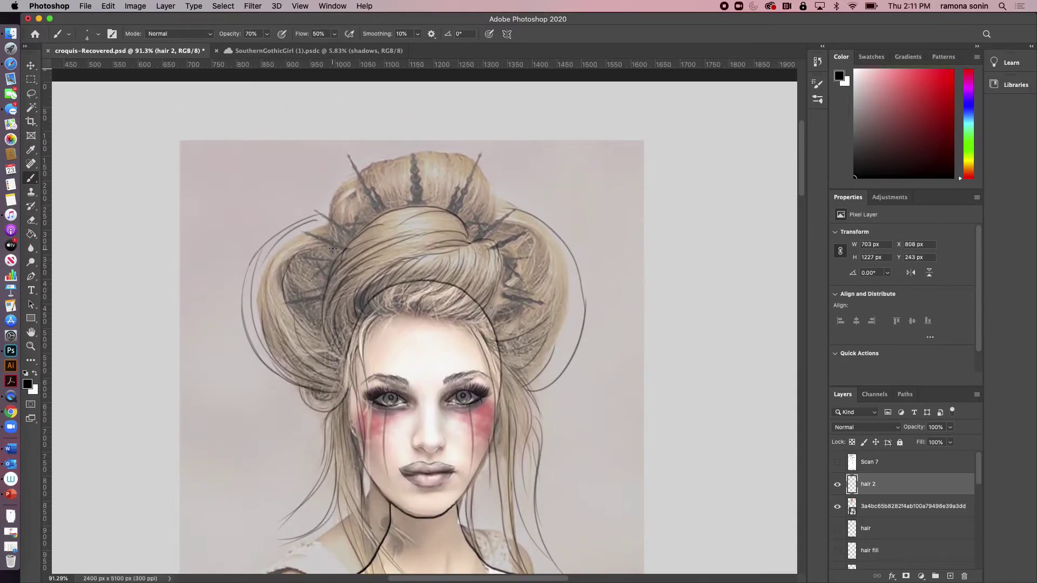
Step: Outline the top bun and the smaller roll at its left, adding short strand lines inside both
{"action": "mouse_move", "coordinate": [333, 260]}
{"action": "left_mouse_down"}
{"action": "mouse_move", "coordinate": [328, 211]}
{"action": "mouse_move", "coordinate": [357, 181]}
{"action": "left_mouse_up"}
{"action": "left_click_drag", "start_coordinate": [366, 217], "coordinate": [358, 164]}
{"action": "mouse_move", "coordinate": [471, 239]}
{"action": "left_mouse_down"}
{"action": "mouse_move", "coordinate": [491, 194]}
{"action": "mouse_move", "coordinate": [484, 168]}
{"action": "mouse_move", "coordinate": [351, 187]}
{"action": "left_mouse_up"}
{"action": "left_click_drag", "start_coordinate": [411, 146], "coordinate": [362, 170]}
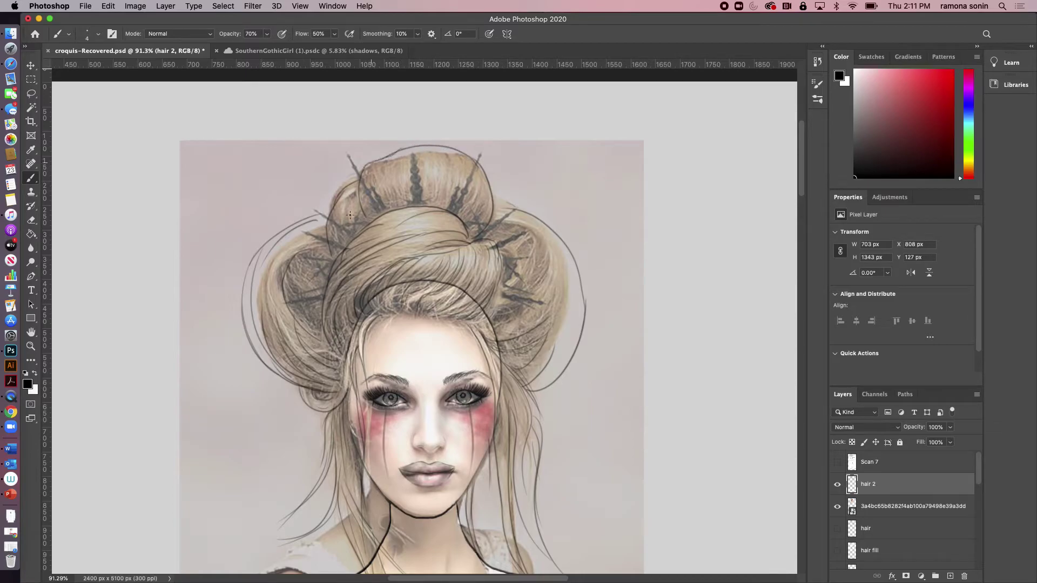
{"action": "mouse_move", "coordinate": [325, 240]}
{"action": "left_mouse_down"}
{"action": "mouse_move", "coordinate": [356, 176]}
{"action": "mouse_move", "coordinate": [349, 209]}
{"action": "left_mouse_up"}
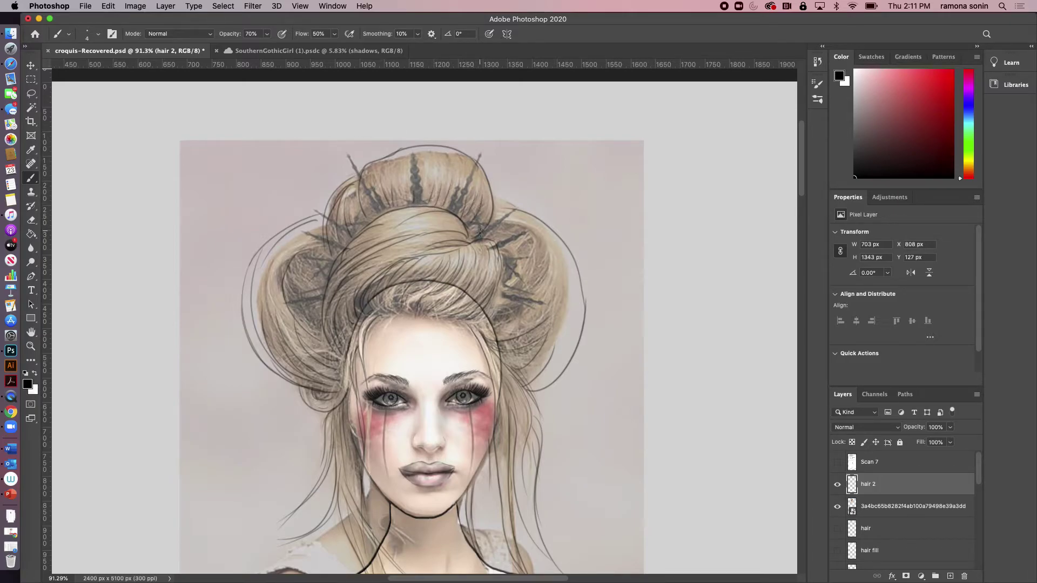
Step: Add curved strand lines inside the right bun and fine strands along the hairline, and hide the reference photo layer
{"action": "left_click_drag", "start_coordinate": [493, 241], "coordinate": [466, 328]}
{"action": "left_click", "coordinate": [838, 506]}
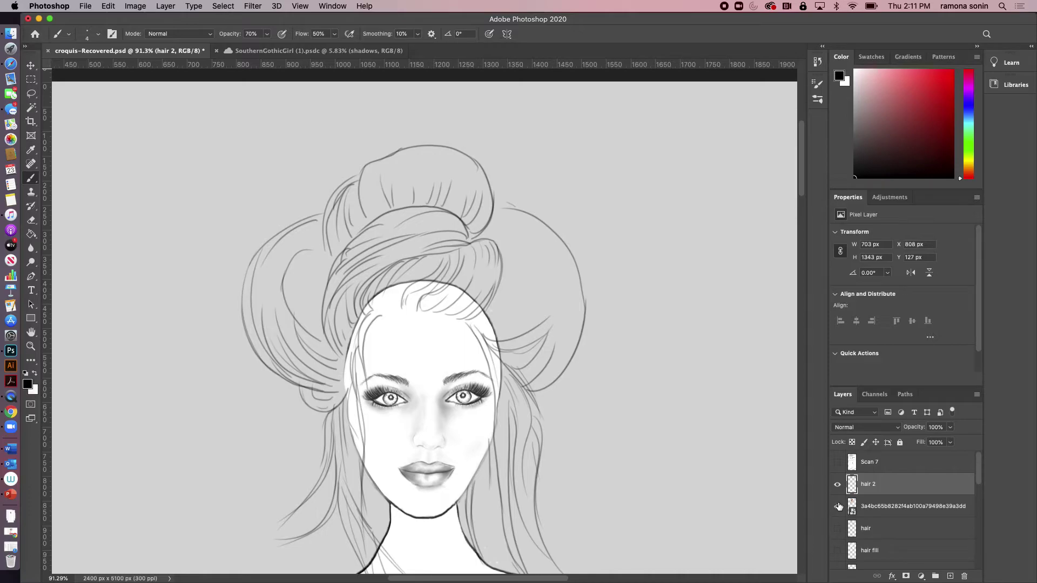
{"action": "left_click", "coordinate": [838, 506]}
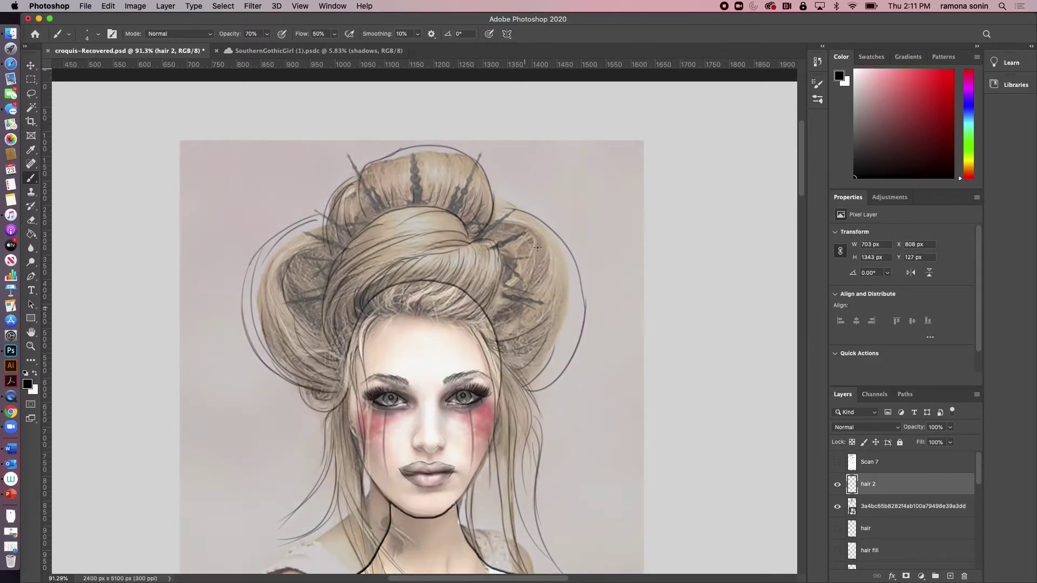
{"action": "mouse_move", "coordinate": [526, 236]}
{"action": "left_mouse_down"}
{"action": "mouse_move", "coordinate": [513, 260]}
{"action": "mouse_move", "coordinate": [520, 294]}
{"action": "left_mouse_up"}
{"action": "left_click_drag", "start_coordinate": [398, 319], "coordinate": [380, 302]}
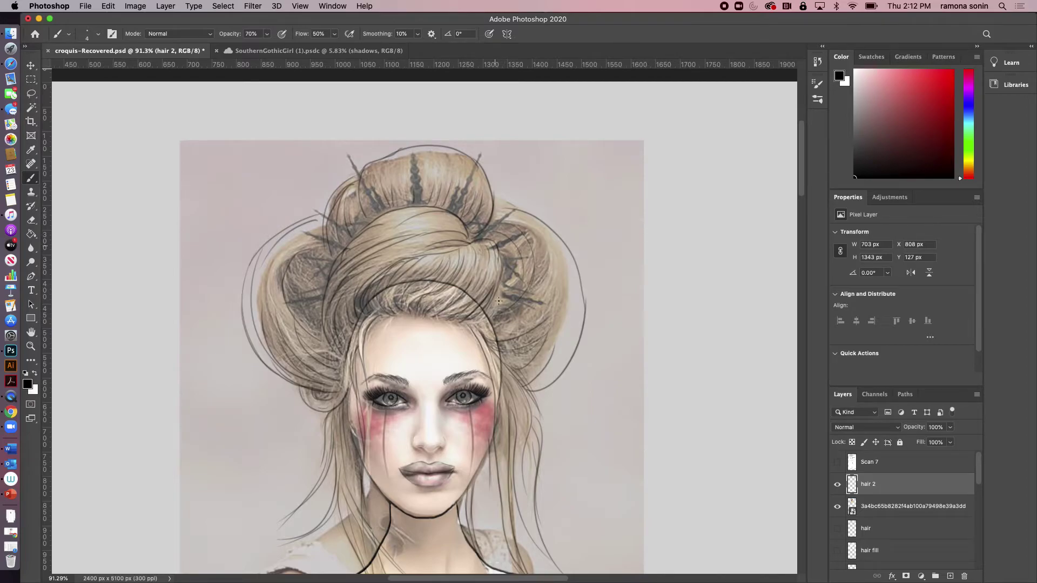
{"action": "mouse_move", "coordinate": [466, 327]}
{"action": "left_mouse_down"}
{"action": "mouse_move", "coordinate": [494, 352]}
{"action": "mouse_move", "coordinate": [542, 319]}
{"action": "mouse_move", "coordinate": [532, 255]}
{"action": "left_mouse_up"}
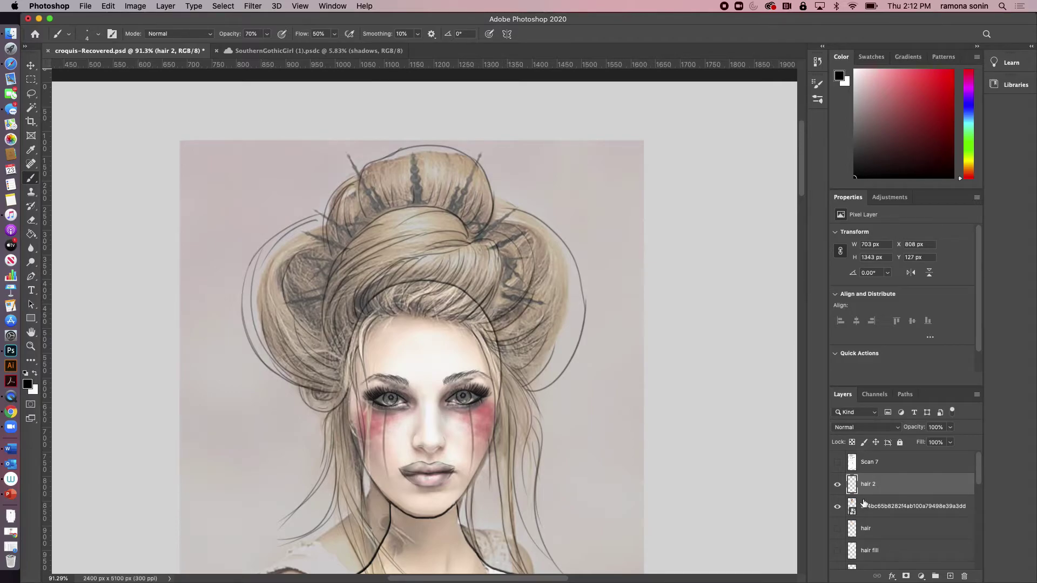
{"action": "left_click", "coordinate": [837, 507]}
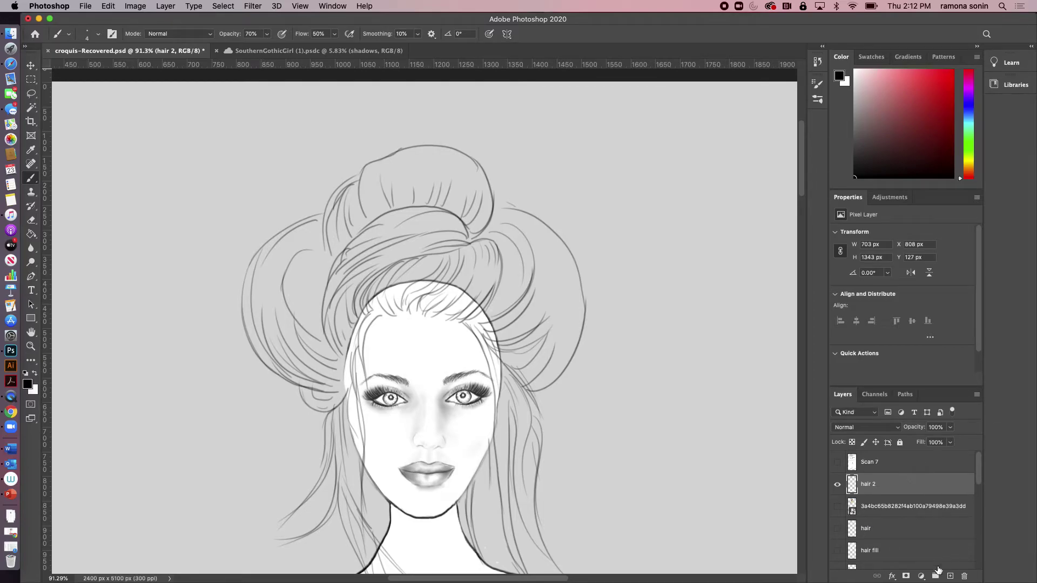
Step: Create a new layer named "hair 2 fill" and place it directly beneath the "hair 2" layer
{"action": "left_click", "coordinate": [951, 576]}
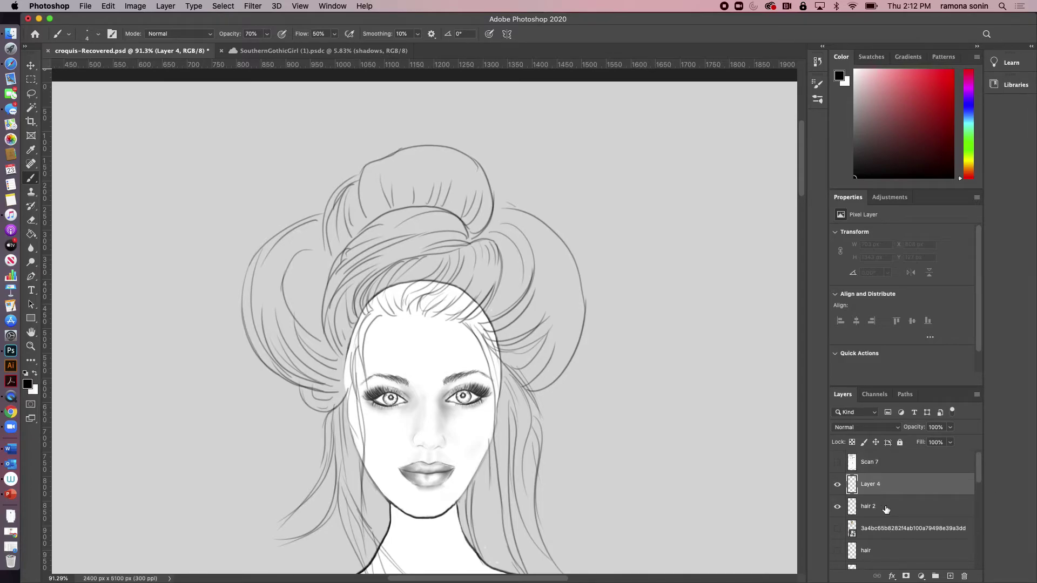
{"action": "double_click", "coordinate": [871, 485]}
{"action": "type", "text": "hair 2 fill"}
{"action": "key", "text": "Return"}
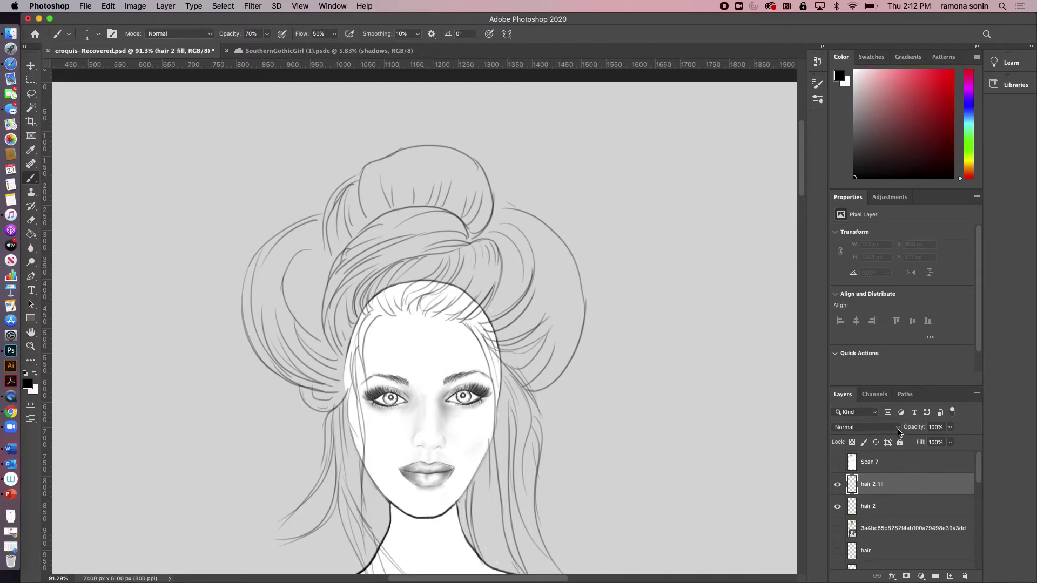
{"action": "left_click", "coordinate": [898, 431]}
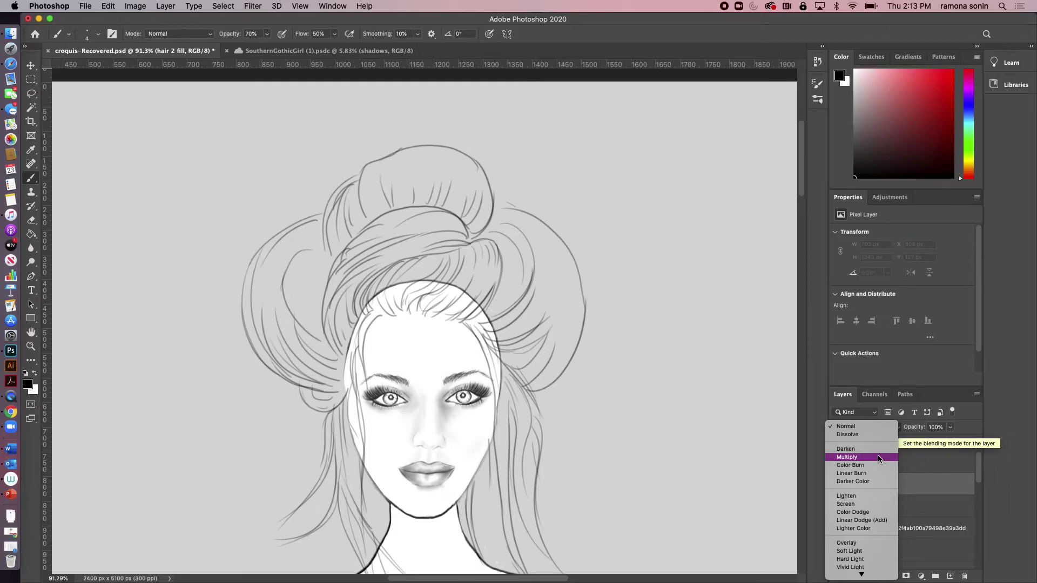
{"action": "left_click", "coordinate": [908, 463]}
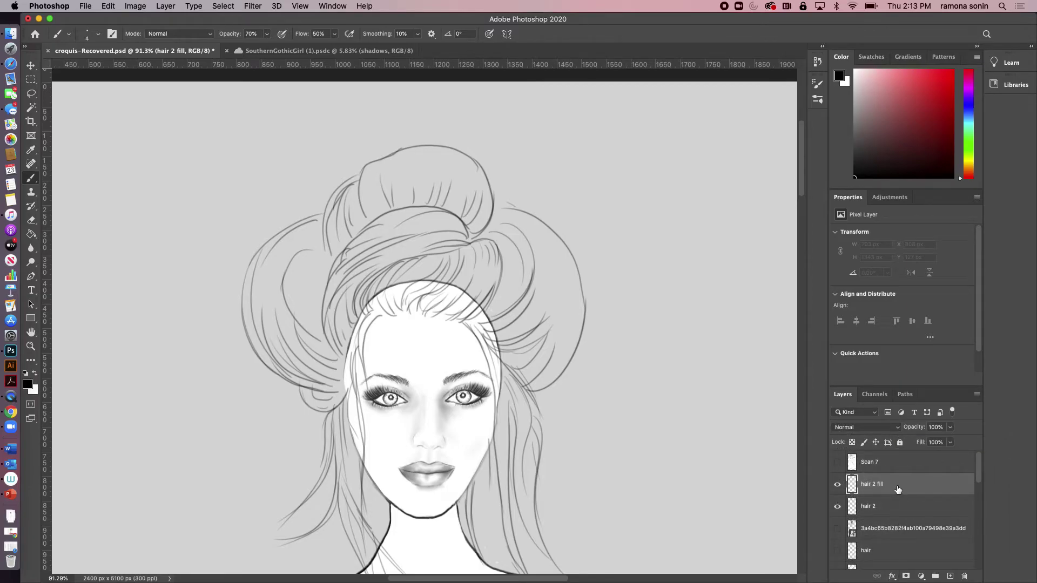
{"action": "left_click_drag", "start_coordinate": [898, 489], "coordinate": [900, 518]}
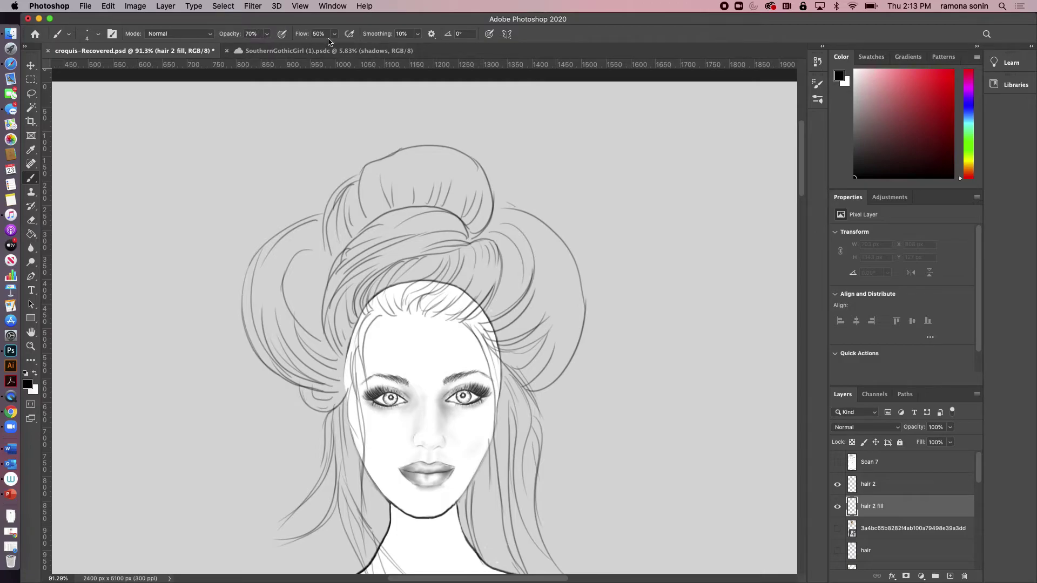
Step: Set the brush to 100% opacity, 100% flow, white and a size of 35
{"action": "key", "text": "0"}
{"action": "key", "text": "shift+0"}
{"action": "left_click", "coordinate": [35, 374]}
{"action": "key", "text": "bracketright"}
{"action": "key", "text": "bracketright"}
{"action": "key", "text": "bracketright"}
Step: Toggle the visibility of the masked croquis layer near the bottom of the stack to check the figure's white fill
{"action": "left_click_drag", "start_coordinate": [979, 477], "coordinate": [975, 529]}
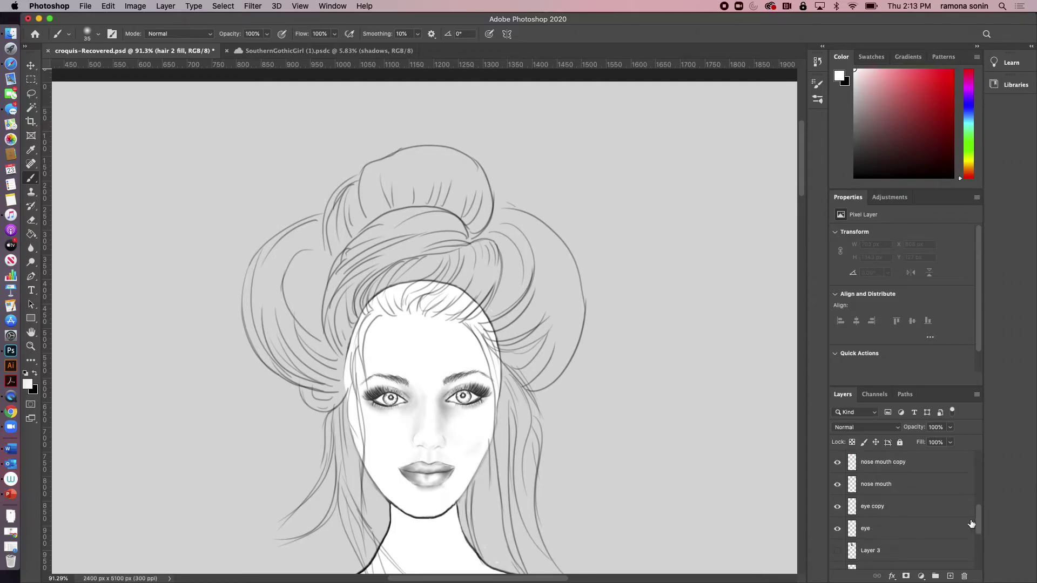
{"action": "scroll", "coordinate": [976, 527], "scroll_direction": "down", "scroll_amount": 5}
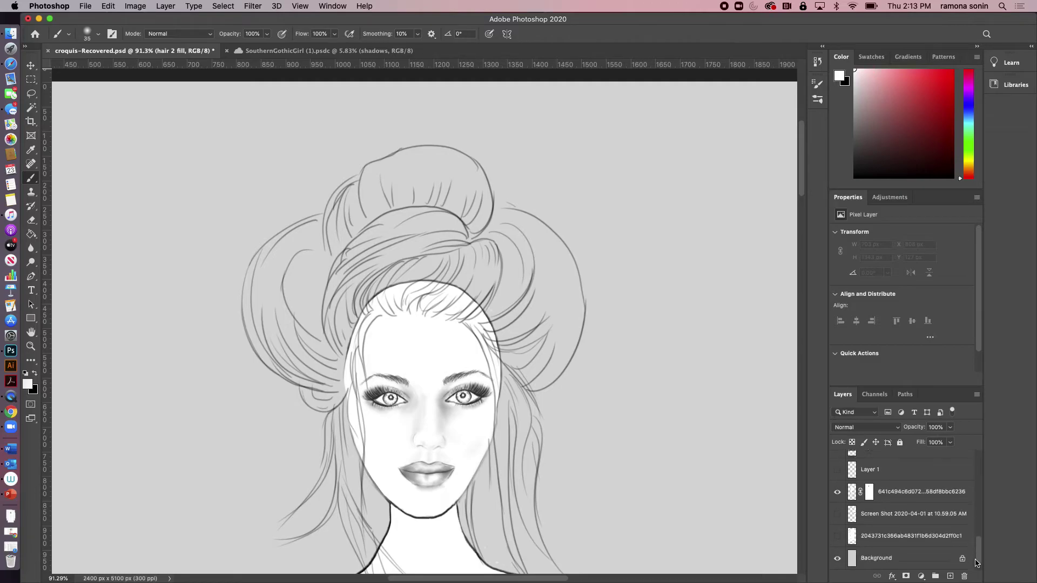
{"action": "left_click", "coordinate": [836, 493]}
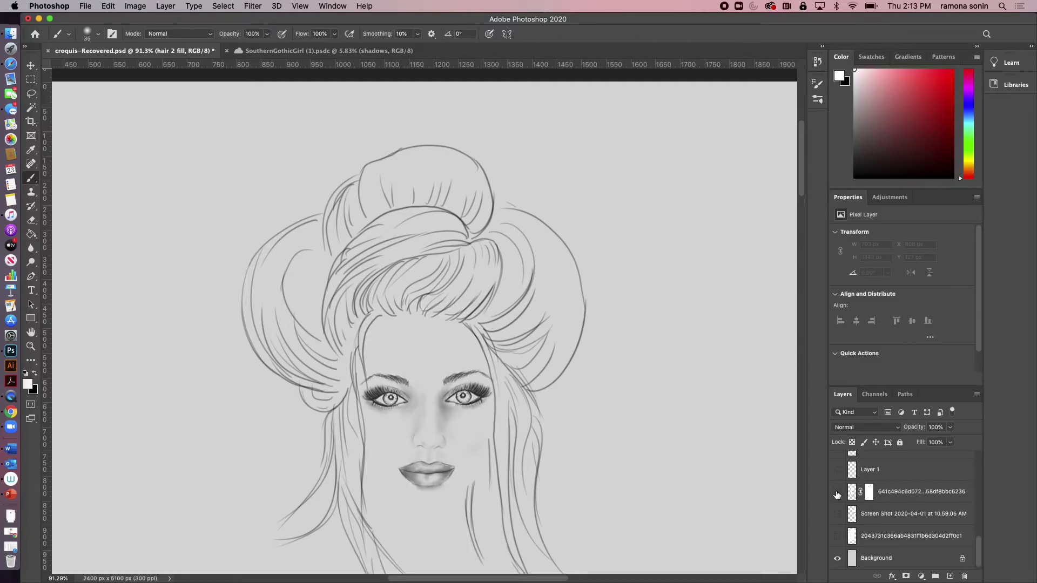
{"action": "left_click", "coordinate": [837, 492]}
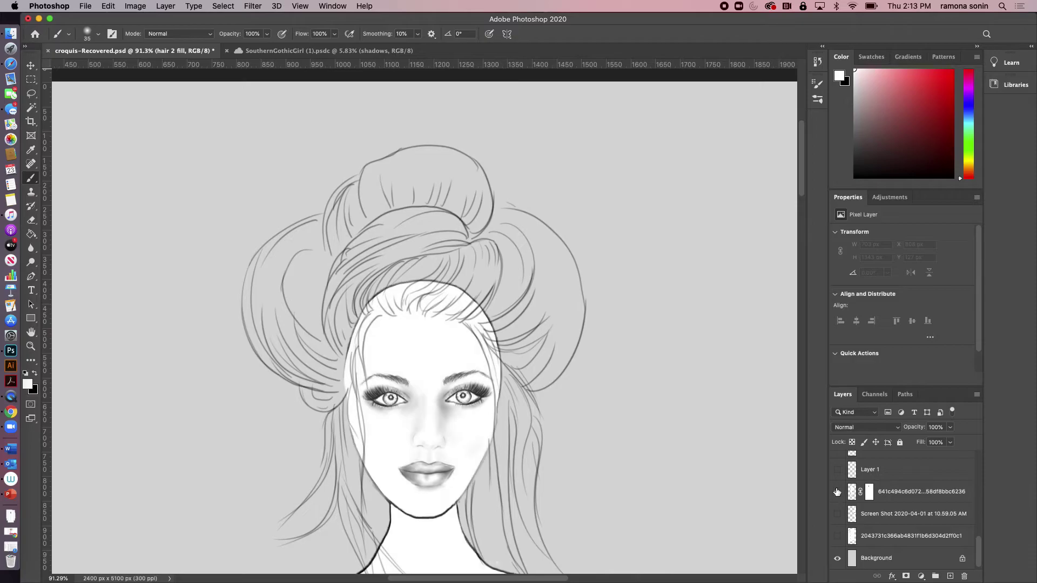
{"action": "left_click", "coordinate": [839, 493]}
{"action": "left_click", "coordinate": [839, 491]}
{"action": "left_click_drag", "start_coordinate": [977, 554], "coordinate": [979, 473]}
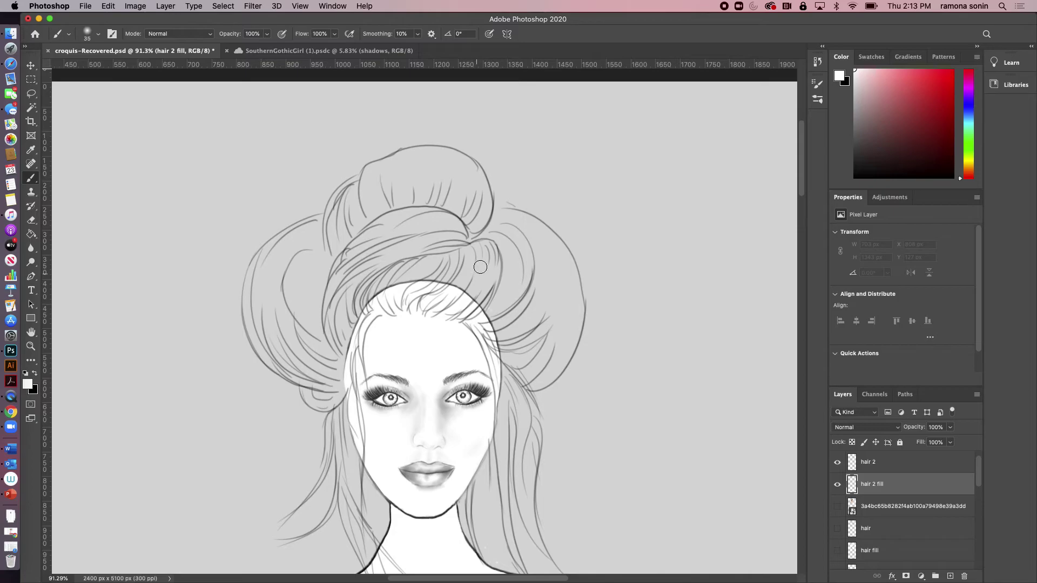
Step: Paint white on "hair 2 fill" behind the left bun, the left part of the top bun and the hair rolled back on the left
{"action": "mouse_move", "coordinate": [431, 164]}
{"action": "left_mouse_down"}
{"action": "mouse_move", "coordinate": [384, 193]}
{"action": "mouse_move", "coordinate": [371, 223]}
{"action": "left_mouse_up"}
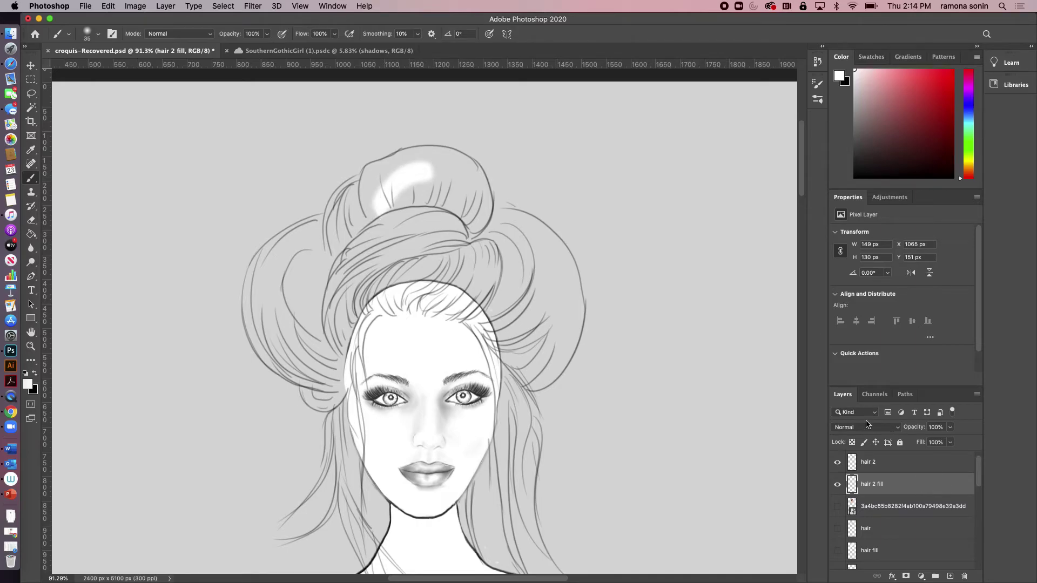
{"action": "mouse_move", "coordinate": [421, 204]}
{"action": "left_mouse_down"}
{"action": "mouse_move", "coordinate": [392, 218]}
{"action": "mouse_move", "coordinate": [422, 196]}
{"action": "mouse_move", "coordinate": [371, 232]}
{"action": "mouse_move", "coordinate": [399, 186]}
{"action": "mouse_move", "coordinate": [377, 197]}
{"action": "mouse_move", "coordinate": [339, 229]}
{"action": "mouse_move", "coordinate": [291, 316]}
{"action": "left_mouse_up"}
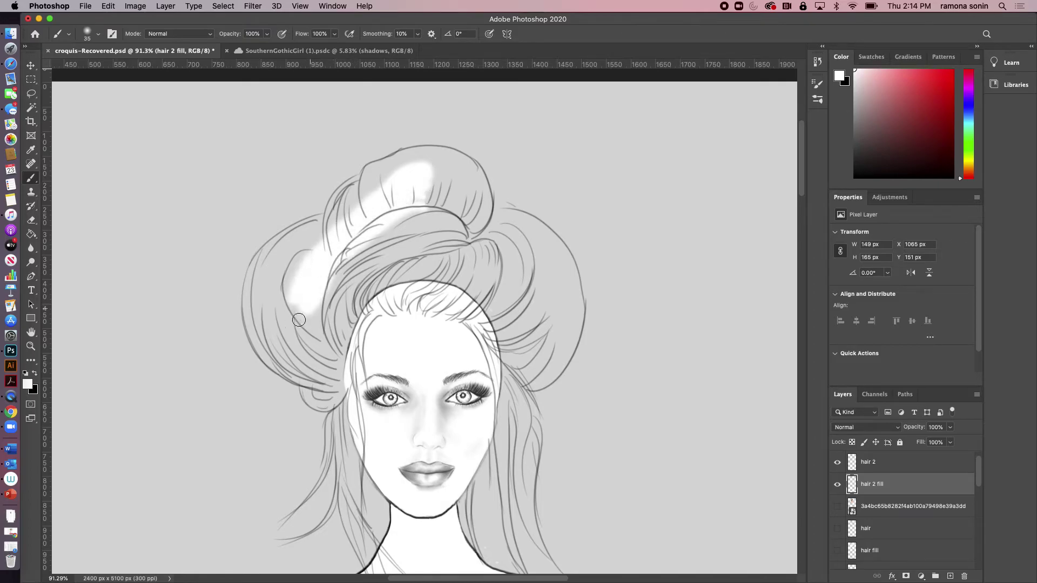
{"action": "mouse_move", "coordinate": [366, 241]}
{"action": "left_mouse_down"}
{"action": "mouse_move", "coordinate": [392, 195]}
{"action": "mouse_move", "coordinate": [402, 207]}
{"action": "mouse_move", "coordinate": [385, 231]}
{"action": "left_mouse_up"}
{"action": "mouse_move", "coordinate": [404, 160]}
{"action": "left_mouse_down"}
{"action": "mouse_move", "coordinate": [364, 185]}
{"action": "mouse_move", "coordinate": [395, 188]}
{"action": "mouse_move", "coordinate": [397, 142]}
{"action": "mouse_move", "coordinate": [395, 189]}
{"action": "left_mouse_up"}
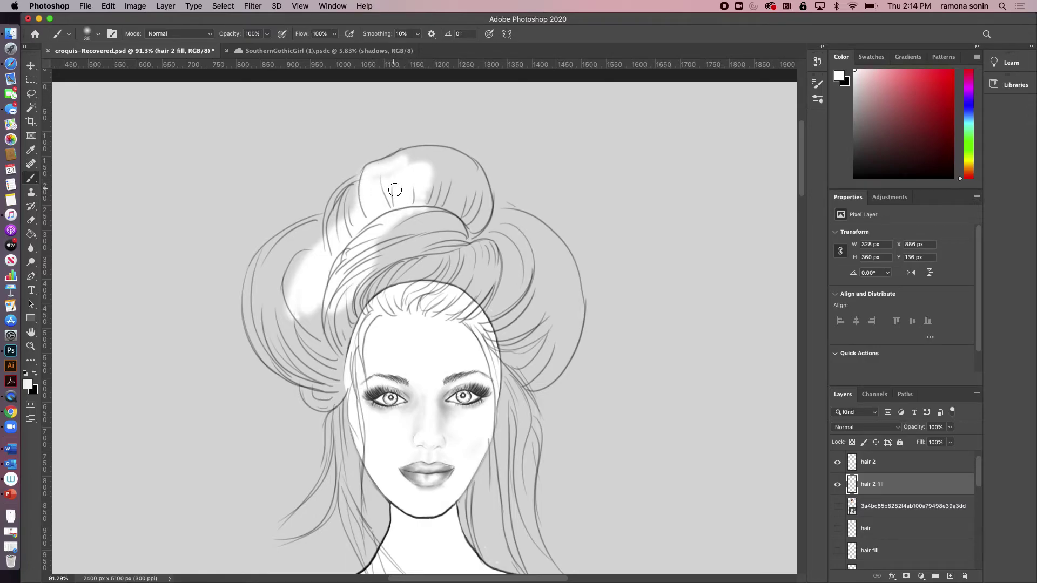
{"action": "mouse_move", "coordinate": [370, 257]}
{"action": "left_mouse_down"}
{"action": "mouse_move", "coordinate": [412, 245]}
{"action": "mouse_move", "coordinate": [344, 281]}
{"action": "mouse_move", "coordinate": [296, 350]}
{"action": "mouse_move", "coordinate": [313, 340]}
{"action": "mouse_move", "coordinate": [310, 246]}
{"action": "mouse_move", "coordinate": [322, 224]}
{"action": "mouse_move", "coordinate": [286, 238]}
{"action": "mouse_move", "coordinate": [253, 273]}
{"action": "mouse_move", "coordinate": [253, 336]}
{"action": "mouse_move", "coordinate": [298, 381]}
{"action": "mouse_move", "coordinate": [340, 375]}
{"action": "mouse_move", "coordinate": [281, 245]}
{"action": "mouse_move", "coordinate": [270, 257]}
{"action": "mouse_move", "coordinate": [283, 369]}
{"action": "mouse_move", "coordinate": [284, 250]}
{"action": "mouse_move", "coordinate": [277, 338]}
{"action": "mouse_move", "coordinate": [286, 257]}
{"action": "mouse_move", "coordinate": [291, 333]}
{"action": "mouse_move", "coordinate": [296, 247]}
{"action": "mouse_move", "coordinate": [280, 316]}
{"action": "mouse_move", "coordinate": [302, 351]}
{"action": "mouse_move", "coordinate": [324, 365]}
{"action": "mouse_move", "coordinate": [347, 322]}
{"action": "mouse_move", "coordinate": [309, 400]}
{"action": "mouse_move", "coordinate": [350, 306]}
{"action": "mouse_move", "coordinate": [378, 288]}
{"action": "mouse_move", "coordinate": [394, 242]}
{"action": "mouse_move", "coordinate": [429, 202]}
{"action": "mouse_move", "coordinate": [390, 305]}
{"action": "left_mouse_up"}
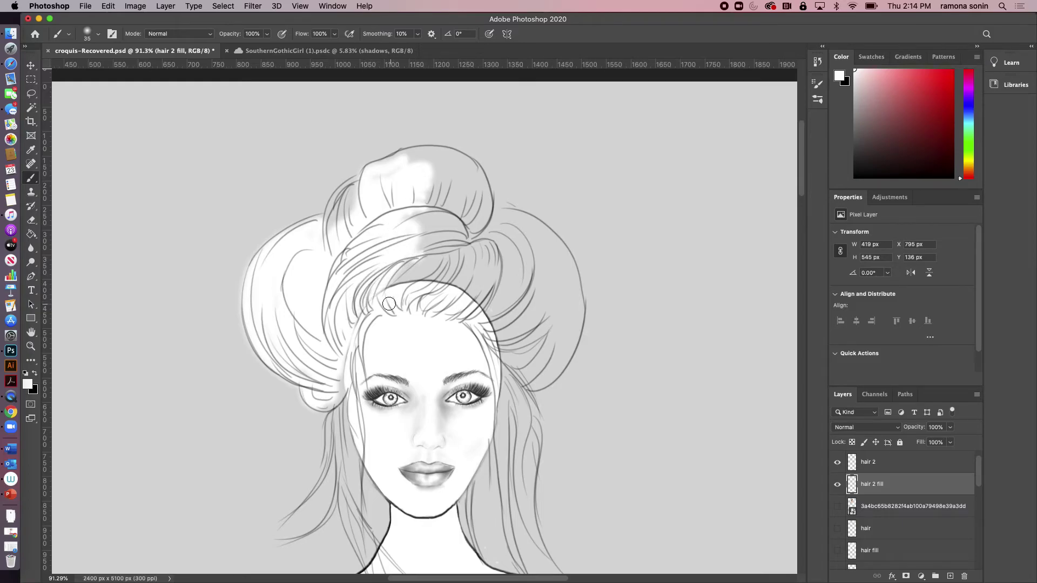
Step: Fill between the strands above the forehead with white, using a smaller brush of size 10
{"action": "key", "text": "bracketleft"}
{"action": "key", "text": "bracketleft"}
{"action": "left_click_drag", "start_coordinate": [417, 255], "coordinate": [420, 300]}
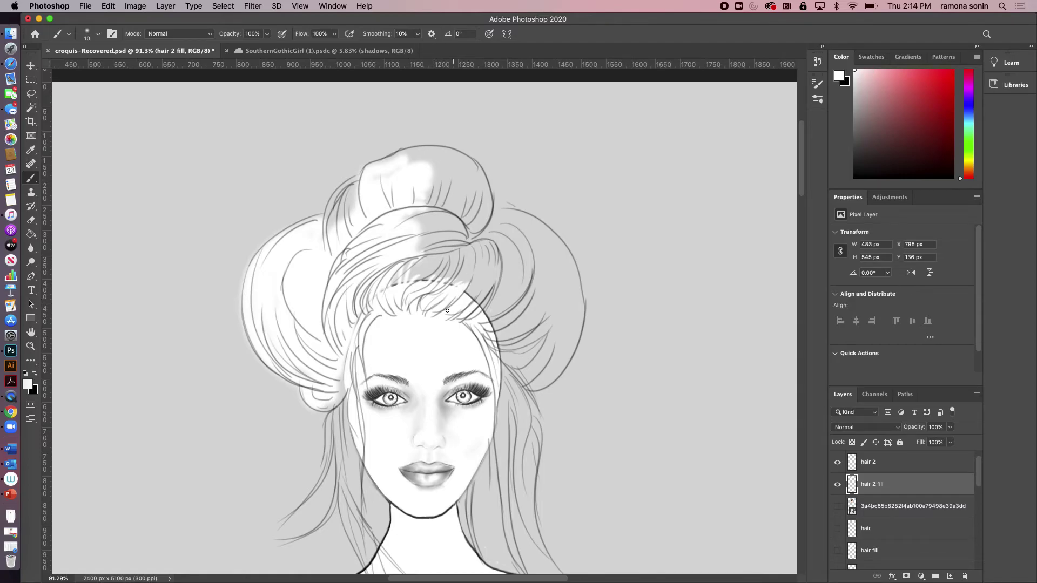
{"action": "mouse_move", "coordinate": [467, 283]}
{"action": "left_mouse_down"}
{"action": "mouse_move", "coordinate": [458, 321]}
{"action": "mouse_move", "coordinate": [494, 281]}
{"action": "mouse_move", "coordinate": [490, 299]}
{"action": "mouse_move", "coordinate": [482, 253]}
{"action": "mouse_move", "coordinate": [435, 293]}
{"action": "mouse_move", "coordinate": [454, 268]}
{"action": "mouse_move", "coordinate": [433, 282]}
{"action": "left_mouse_up"}
{"action": "left_click_drag", "start_coordinate": [437, 265], "coordinate": [390, 287]}
{"action": "right_click", "coordinate": [419, 276]}
{"action": "left_click_drag", "start_coordinate": [434, 238], "coordinate": [428, 267]}
Step: Paint white over the rest of the top wave and the right bun, enlarging the brush to 50 for the broad areas
{"action": "key", "text": "bracketright"}
{"action": "key", "text": "bracketright"}
{"action": "key", "text": "bracketright"}
{"action": "mouse_move", "coordinate": [460, 236]}
{"action": "left_mouse_down"}
{"action": "mouse_move", "coordinate": [445, 263]}
{"action": "mouse_move", "coordinate": [501, 297]}
{"action": "mouse_move", "coordinate": [503, 284]}
{"action": "left_mouse_up"}
{"action": "mouse_move", "coordinate": [473, 317]}
{"action": "left_mouse_down"}
{"action": "mouse_move", "coordinate": [499, 364]}
{"action": "mouse_move", "coordinate": [466, 310]}
{"action": "mouse_move", "coordinate": [496, 365]}
{"action": "mouse_move", "coordinate": [506, 475]}
{"action": "mouse_move", "coordinate": [525, 384]}
{"action": "mouse_move", "coordinate": [562, 362]}
{"action": "mouse_move", "coordinate": [573, 326]}
{"action": "mouse_move", "coordinate": [564, 258]}
{"action": "mouse_move", "coordinate": [547, 232]}
{"action": "mouse_move", "coordinate": [487, 215]}
{"action": "mouse_move", "coordinate": [482, 187]}
{"action": "mouse_move", "coordinate": [447, 154]}
{"action": "mouse_move", "coordinate": [414, 152]}
{"action": "mouse_move", "coordinate": [347, 186]}
{"action": "mouse_move", "coordinate": [329, 224]}
{"action": "mouse_move", "coordinate": [379, 175]}
{"action": "mouse_move", "coordinate": [417, 198]}
{"action": "mouse_move", "coordinate": [436, 179]}
{"action": "mouse_move", "coordinate": [435, 156]}
{"action": "mouse_move", "coordinate": [480, 218]}
{"action": "mouse_move", "coordinate": [440, 156]}
{"action": "mouse_move", "coordinate": [410, 163]}
{"action": "mouse_move", "coordinate": [414, 249]}
{"action": "mouse_move", "coordinate": [427, 233]}
{"action": "mouse_move", "coordinate": [432, 181]}
{"action": "mouse_move", "coordinate": [445, 195]}
{"action": "mouse_move", "coordinate": [437, 227]}
{"action": "mouse_move", "coordinate": [464, 232]}
{"action": "mouse_move", "coordinate": [471, 187]}
{"action": "mouse_move", "coordinate": [461, 277]}
{"action": "mouse_move", "coordinate": [483, 285]}
{"action": "mouse_move", "coordinate": [491, 230]}
{"action": "mouse_move", "coordinate": [527, 278]}
{"action": "mouse_move", "coordinate": [518, 251]}
{"action": "mouse_move", "coordinate": [533, 266]}
{"action": "mouse_move", "coordinate": [514, 331]}
{"action": "mouse_move", "coordinate": [484, 283]}
{"action": "mouse_move", "coordinate": [521, 371]}
{"action": "mouse_move", "coordinate": [542, 359]}
{"action": "mouse_move", "coordinate": [559, 285]}
{"action": "mouse_move", "coordinate": [521, 239]}
{"action": "left_mouse_up"}
{"action": "key", "text": "bracketright"}
{"action": "key", "text": "bracketright"}
{"action": "key", "text": "bracketright"}
{"action": "key", "text": "bracketright"}
{"action": "key", "text": "bracketright"}
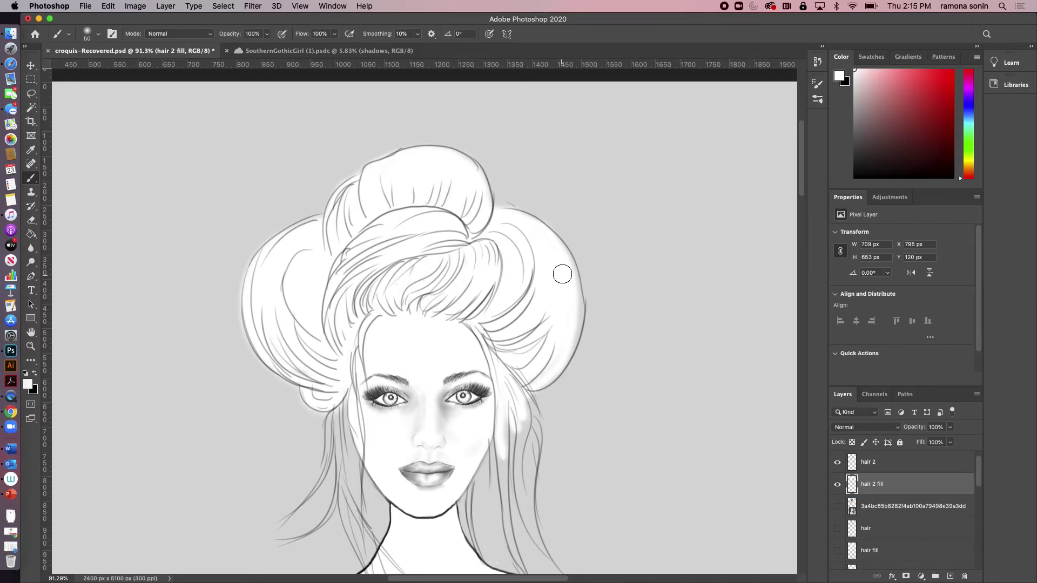
{"action": "left_click_drag", "start_coordinate": [570, 279], "coordinate": [568, 332]}
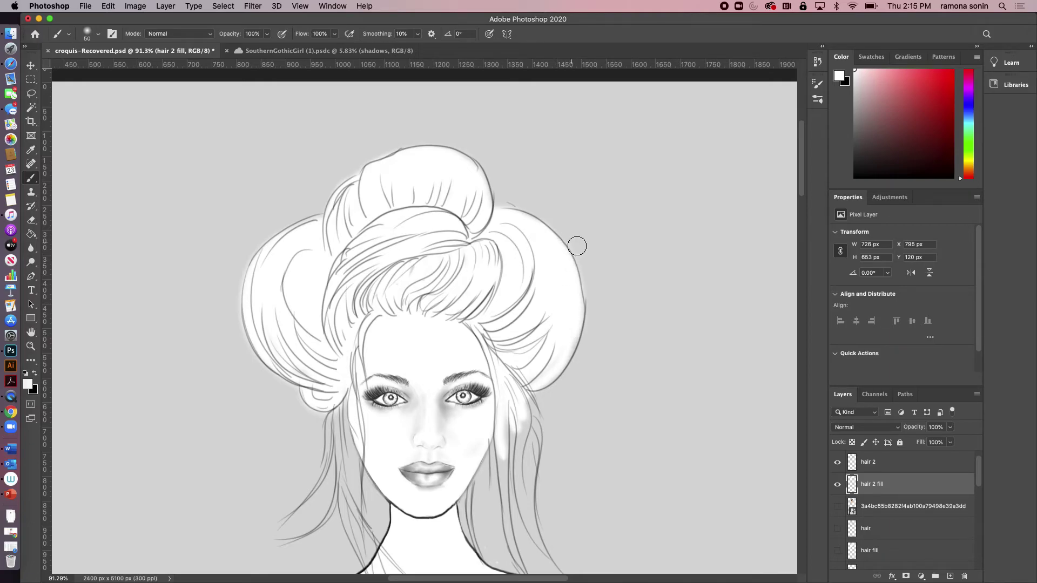
Step: Reduce the brush to size 15 and paint a white stroke along the outermost loose strand below the left bun
{"action": "key", "text": "bracketleft"}
{"action": "key", "text": "bracketleft"}
{"action": "key", "text": "bracketleft"}
{"action": "key", "text": "bracketleft"}
{"action": "key", "text": "bracketleft"}
{"action": "scroll", "coordinate": [558, 323], "scroll_direction": "down", "scroll_amount": 5}
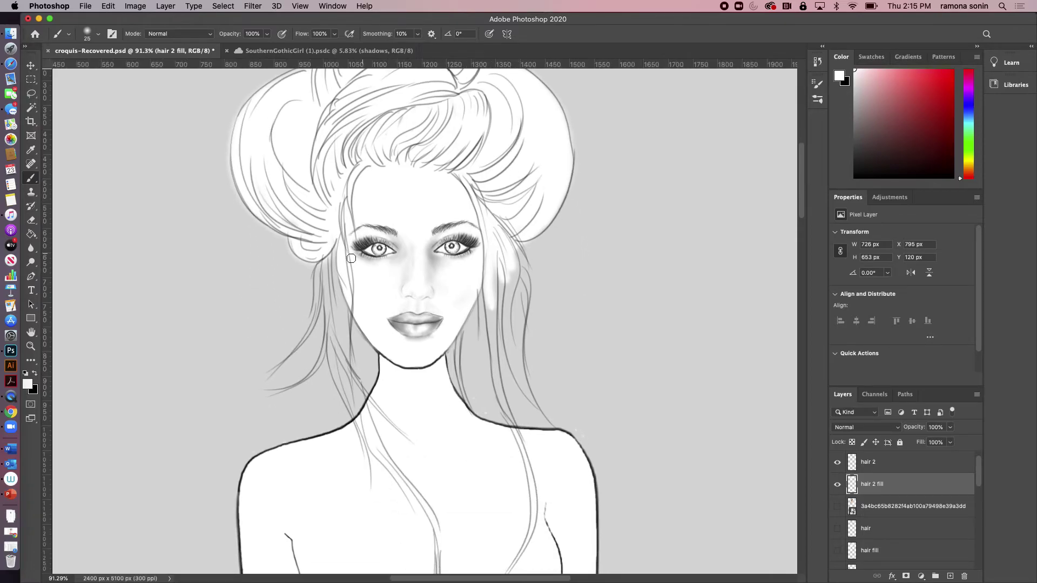
{"action": "key", "text": "bracketright"}
{"action": "key", "text": "bracketleft"}
{"action": "key", "text": "bracketleft"}
{"action": "key", "text": "bracketleft"}
{"action": "key", "text": "bracketleft"}
{"action": "key", "text": "bracketright"}
{"action": "left_click_drag", "start_coordinate": [318, 303], "coordinate": [249, 385]}
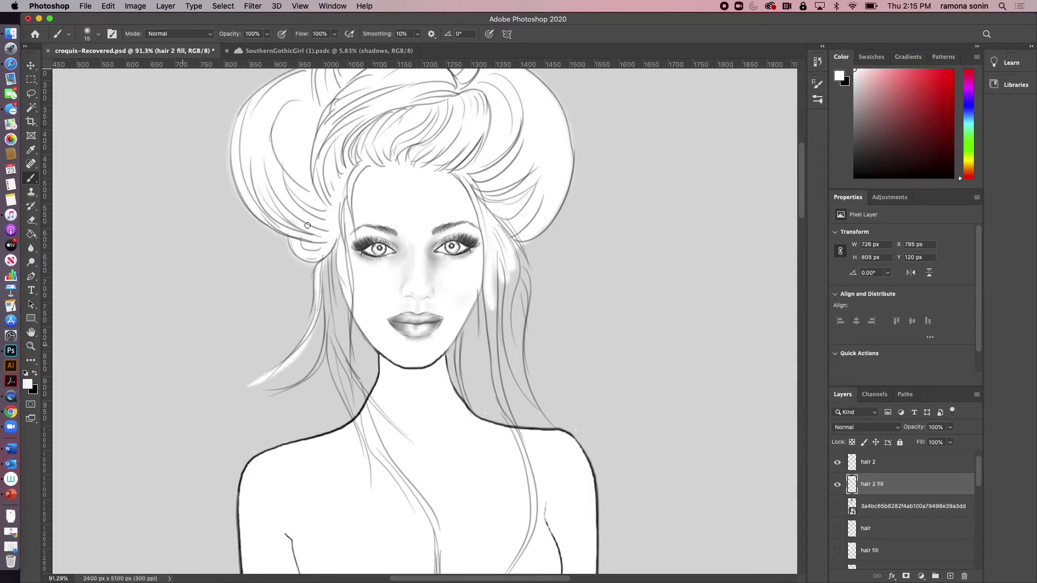
Step: Fill the loose strands hanging beside the left cheek and neck with white strokes that follow the lines
{"action": "mouse_move", "coordinate": [330, 249]}
{"action": "left_mouse_down"}
{"action": "mouse_move", "coordinate": [351, 343]}
{"action": "mouse_move", "coordinate": [336, 230]}
{"action": "mouse_move", "coordinate": [342, 328]}
{"action": "left_mouse_up"}
{"action": "mouse_move", "coordinate": [339, 259]}
{"action": "left_mouse_down"}
{"action": "mouse_move", "coordinate": [345, 326]}
{"action": "mouse_move", "coordinate": [342, 308]}
{"action": "left_mouse_up"}
{"action": "left_click_drag", "start_coordinate": [341, 214], "coordinate": [346, 330]}
{"action": "mouse_move", "coordinate": [351, 285]}
{"action": "left_mouse_down"}
{"action": "mouse_move", "coordinate": [347, 348]}
{"action": "mouse_move", "coordinate": [366, 422]}
{"action": "mouse_move", "coordinate": [351, 280]}
{"action": "mouse_move", "coordinate": [350, 379]}
{"action": "mouse_move", "coordinate": [374, 450]}
{"action": "mouse_move", "coordinate": [335, 292]}
{"action": "mouse_move", "coordinate": [336, 336]}
{"action": "mouse_move", "coordinate": [402, 412]}
{"action": "left_mouse_up"}
{"action": "left_click_drag", "start_coordinate": [323, 309], "coordinate": [470, 469]}
Step: Add white wisps flicking outward from the loose strands below the left bun
{"action": "mouse_move", "coordinate": [326, 314]}
{"action": "left_mouse_down"}
{"action": "mouse_move", "coordinate": [383, 409]}
{"action": "mouse_move", "coordinate": [378, 441]}
{"action": "mouse_move", "coordinate": [325, 354]}
{"action": "mouse_move", "coordinate": [260, 395]}
{"action": "left_mouse_up"}
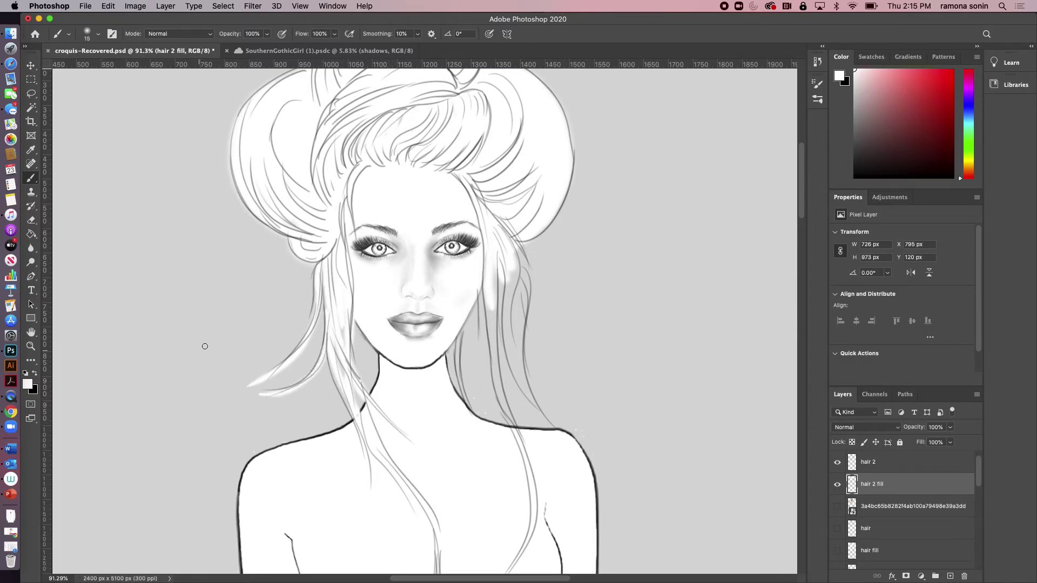
{"action": "left_click_drag", "start_coordinate": [324, 356], "coordinate": [273, 402]}
{"action": "left_click_drag", "start_coordinate": [321, 285], "coordinate": [308, 344]}
{"action": "left_click_drag", "start_coordinate": [328, 264], "coordinate": [277, 345]}
{"action": "left_click_drag", "start_coordinate": [319, 289], "coordinate": [292, 321]}
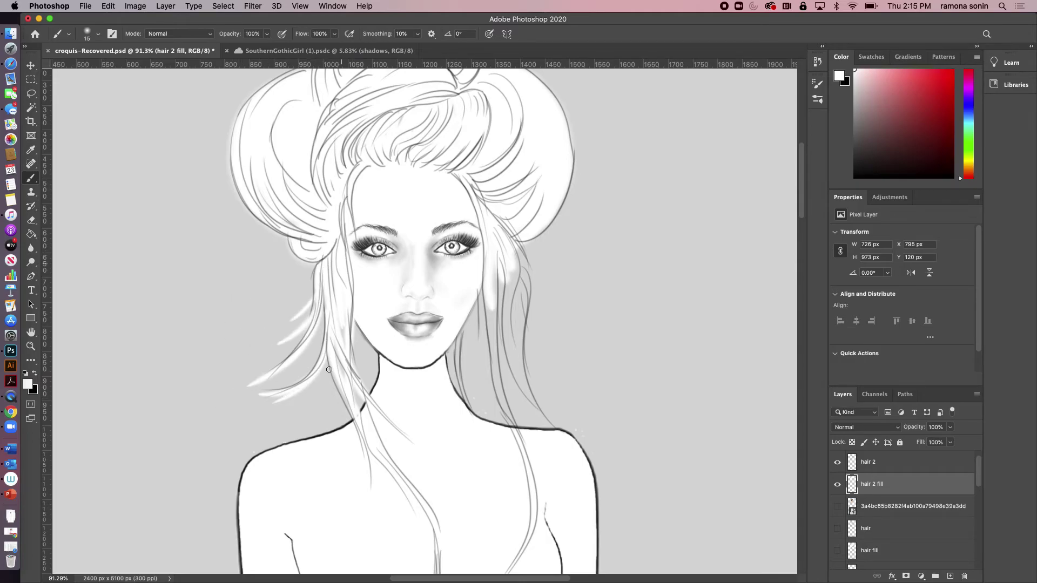
Step: Paint white along the long left strands from the neck across the shoulder and down over the chest
{"action": "left_click_drag", "start_coordinate": [337, 346], "coordinate": [345, 401]}
{"action": "left_click_drag", "start_coordinate": [362, 442], "coordinate": [370, 473]}
{"action": "mouse_move", "coordinate": [342, 305]}
{"action": "left_mouse_down"}
{"action": "mouse_move", "coordinate": [343, 368]}
{"action": "mouse_move", "coordinate": [360, 419]}
{"action": "mouse_move", "coordinate": [422, 509]}
{"action": "left_mouse_up"}
{"action": "left_click_drag", "start_coordinate": [453, 435], "coordinate": [432, 322]}
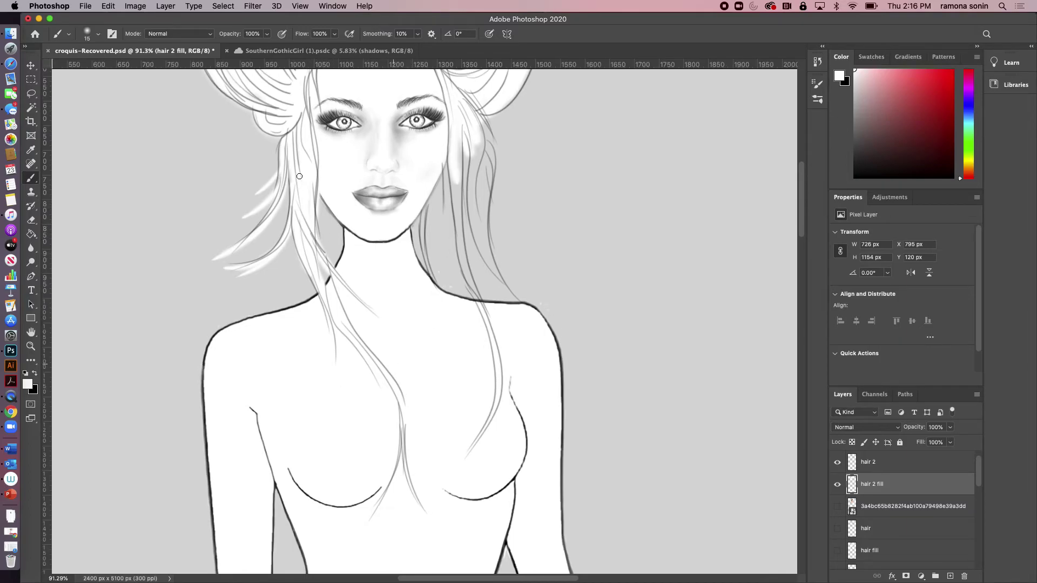
{"action": "left_click_drag", "start_coordinate": [329, 270], "coordinate": [383, 371]}
{"action": "left_click_drag", "start_coordinate": [407, 468], "coordinate": [433, 530]}
{"action": "left_click_drag", "start_coordinate": [389, 385], "coordinate": [439, 540]}
Step: Fill the outer loose strands below the right bun with white down to the shoulder
{"action": "mouse_move", "coordinate": [472, 100]}
{"action": "left_mouse_down"}
{"action": "mouse_move", "coordinate": [492, 163]}
{"action": "mouse_move", "coordinate": [488, 192]}
{"action": "mouse_move", "coordinate": [532, 298]}
{"action": "left_mouse_up"}
{"action": "mouse_move", "coordinate": [471, 156]}
{"action": "left_mouse_down"}
{"action": "mouse_move", "coordinate": [476, 227]}
{"action": "mouse_move", "coordinate": [537, 291]}
{"action": "mouse_move", "coordinate": [476, 204]}
{"action": "mouse_move", "coordinate": [482, 239]}
{"action": "left_mouse_up"}
{"action": "mouse_move", "coordinate": [479, 145]}
{"action": "left_mouse_down"}
{"action": "mouse_move", "coordinate": [481, 207]}
{"action": "mouse_move", "coordinate": [487, 144]}
{"action": "mouse_move", "coordinate": [458, 210]}
{"action": "mouse_move", "coordinate": [480, 304]}
{"action": "left_mouse_up"}
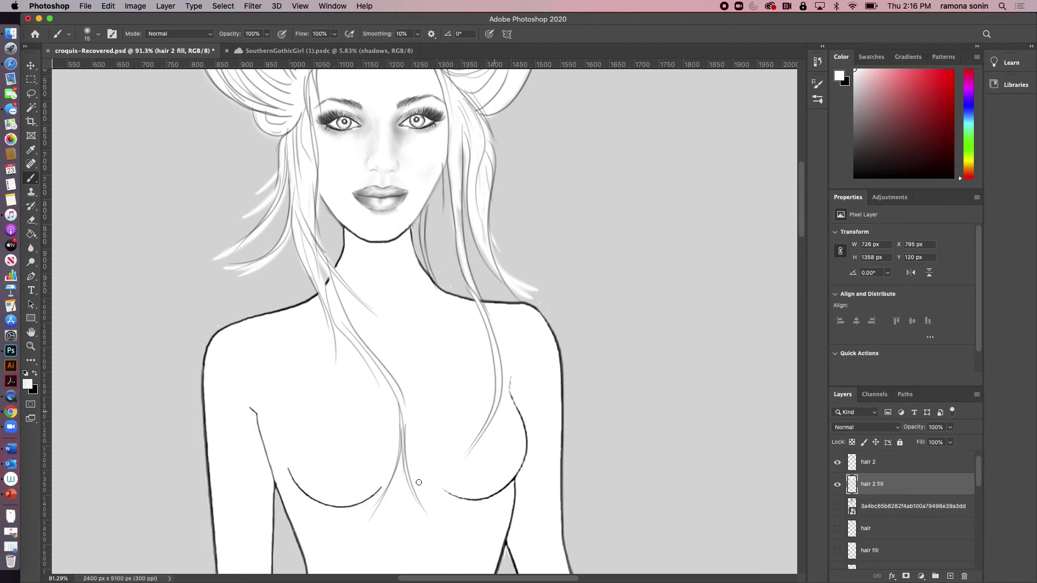
Step: Paint white into the inner strands between the right side of the neck and the long outer locks
{"action": "left_click_drag", "start_coordinate": [448, 154], "coordinate": [450, 237]}
{"action": "left_click_drag", "start_coordinate": [445, 175], "coordinate": [471, 266]}
{"action": "mouse_move", "coordinate": [430, 203]}
{"action": "left_mouse_down"}
{"action": "mouse_move", "coordinate": [424, 230]}
{"action": "mouse_move", "coordinate": [440, 289]}
{"action": "left_mouse_up"}
{"action": "left_click_drag", "start_coordinate": [442, 178], "coordinate": [433, 270]}
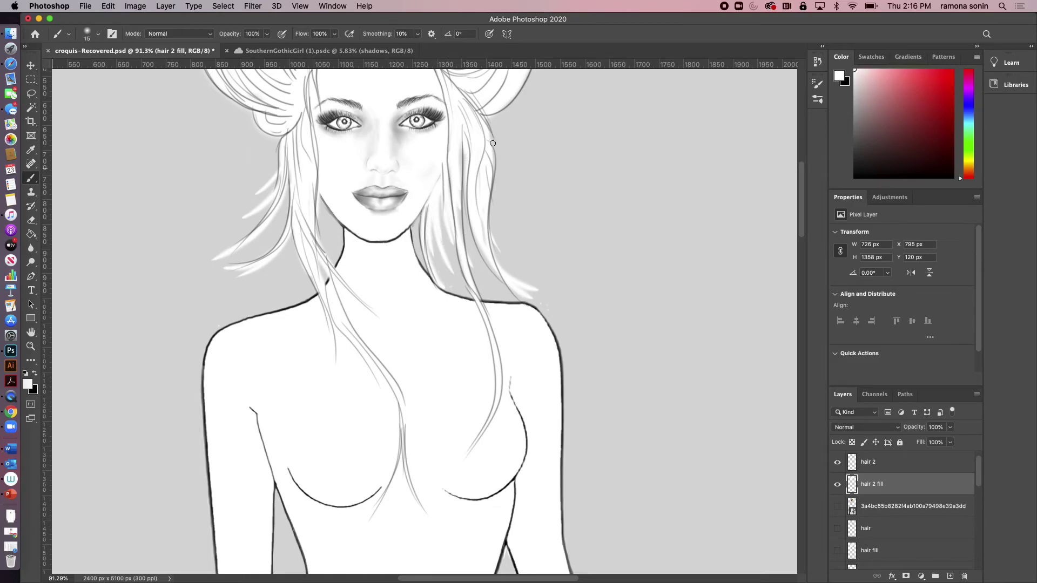
Step: Add two long white wisps sweeping outward over the right shoulder and review the hairstyle on the whole figure
{"action": "left_click_drag", "start_coordinate": [490, 235], "coordinate": [617, 354]}
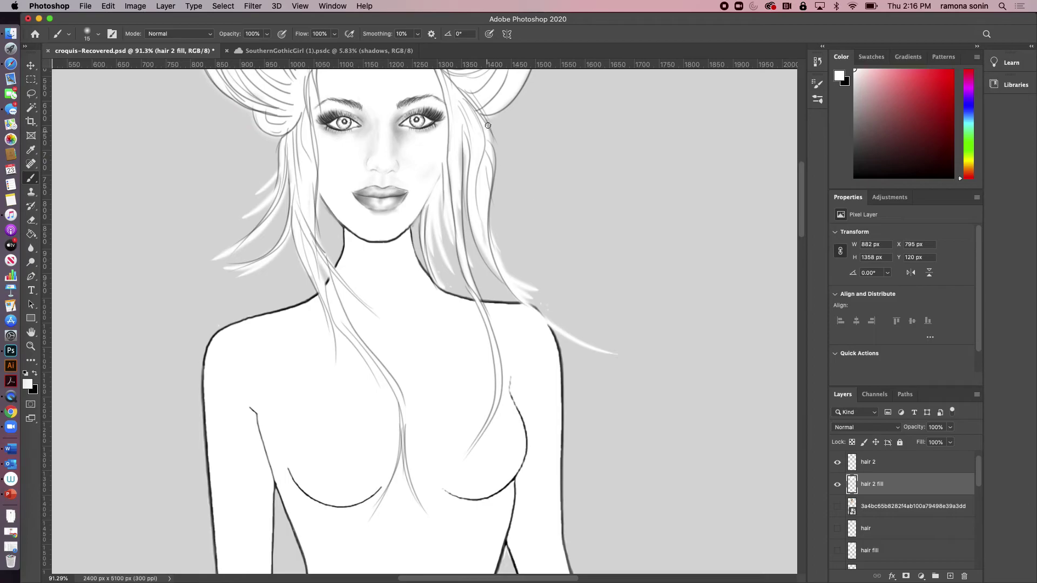
{"action": "left_click_drag", "start_coordinate": [493, 117], "coordinate": [593, 316]}
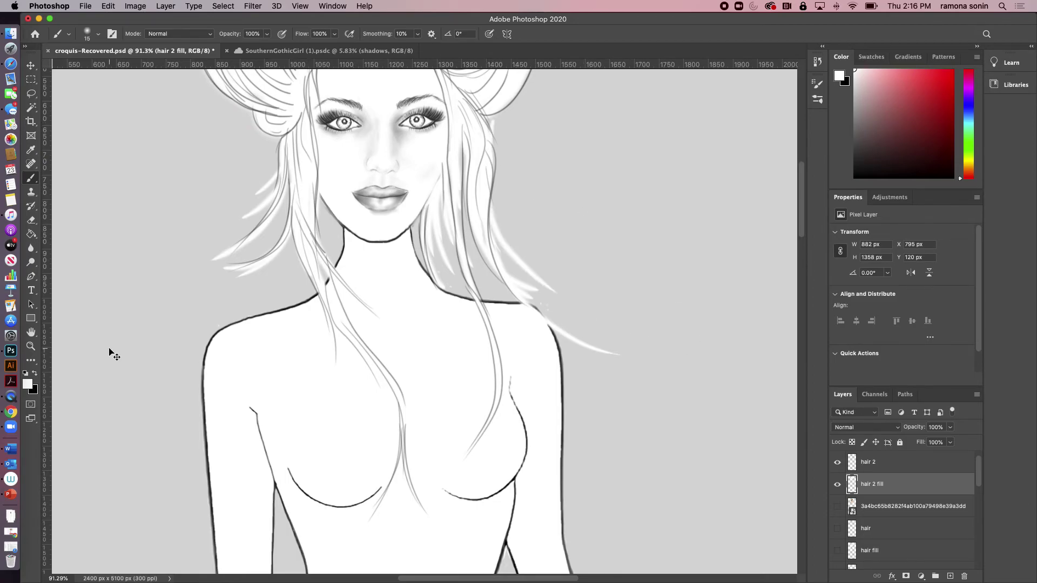
{"action": "key", "text": "super+minus"}
{"action": "key", "text": "super+minus"}
{"action": "key", "text": "super+minus"}
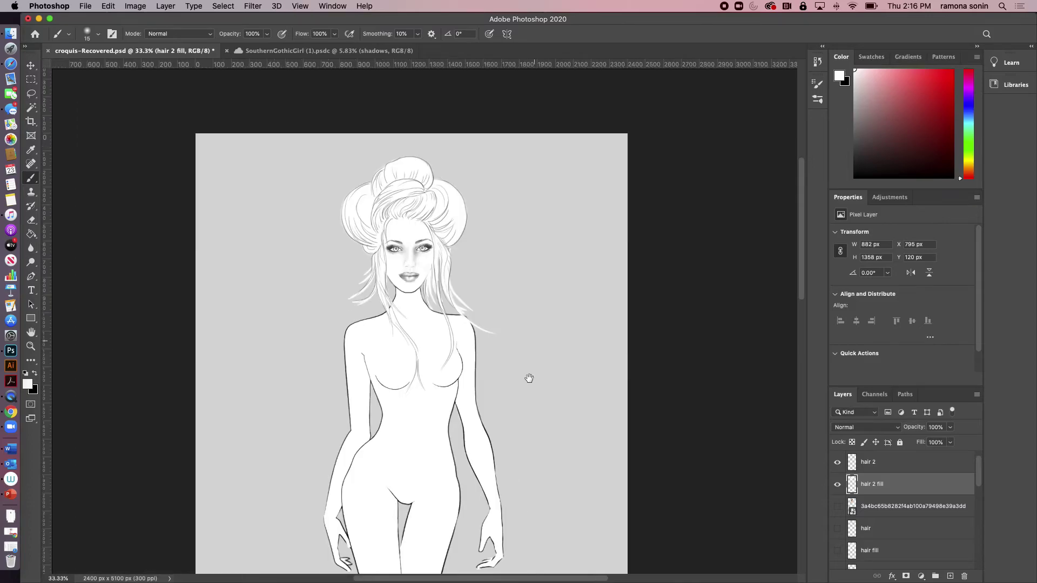
{"action": "scroll", "coordinate": [516, 342], "scroll_direction": "down", "scroll_amount": 5}
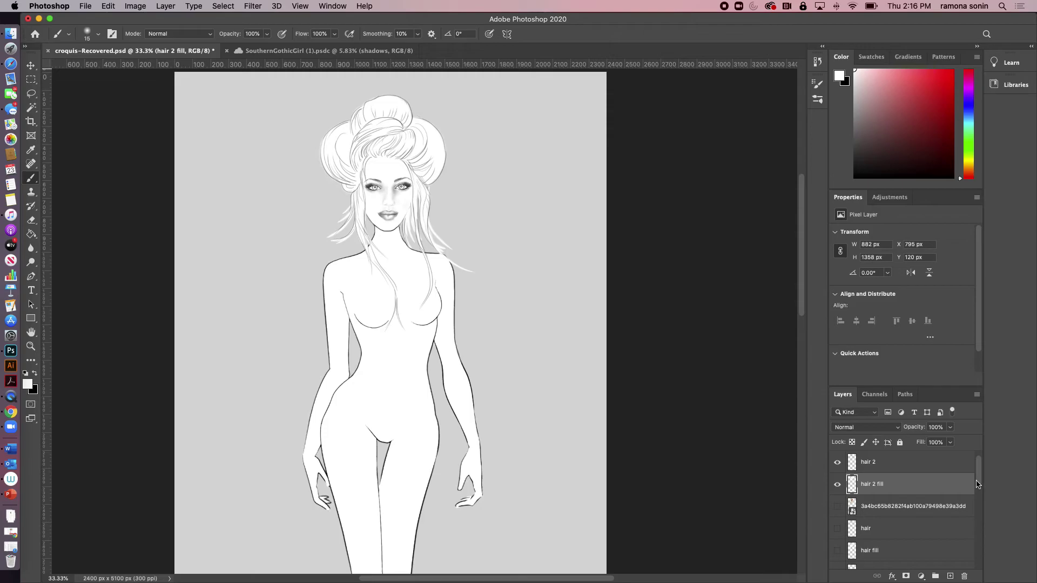
Step: Hide the croquis body layer so the white hair fill can be checked against the grey background around the loose strands
{"action": "left_click_drag", "start_coordinate": [978, 482], "coordinate": [978, 557]}
{"action": "left_click", "coordinate": [837, 529]}
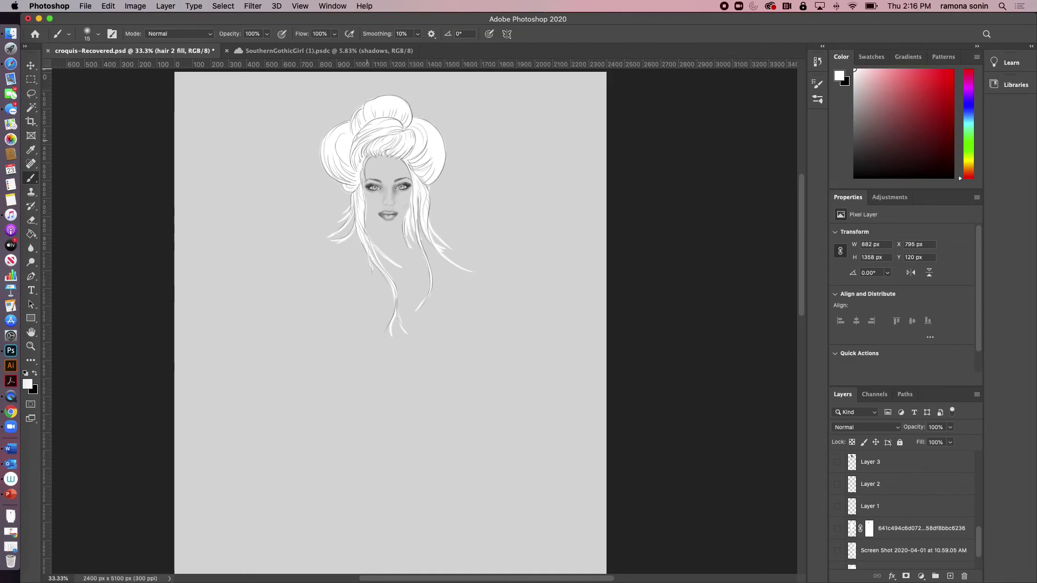
{"action": "key", "text": "super+equal"}
{"action": "key", "text": "super+equal"}
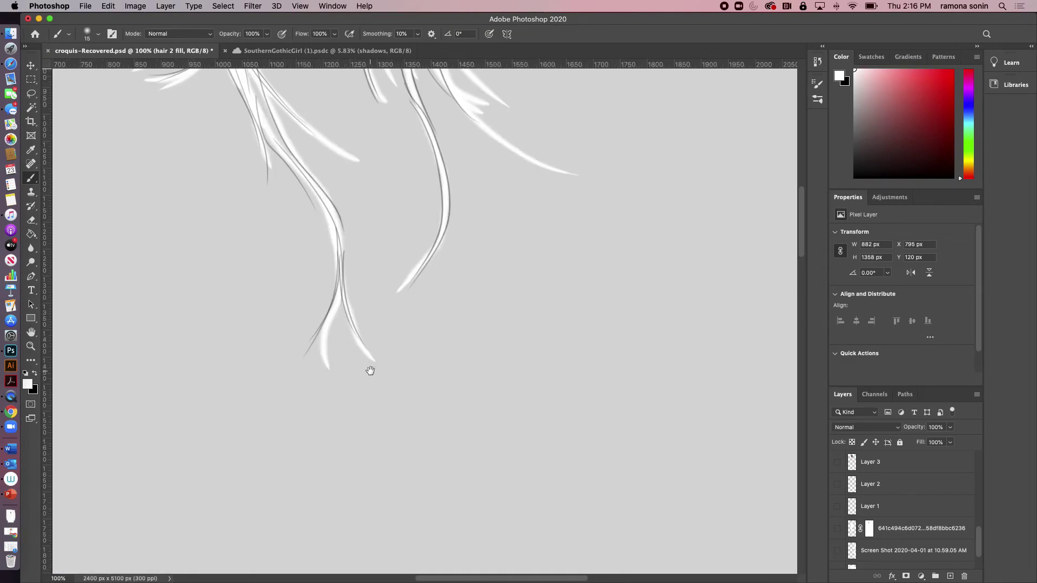
{"action": "key", "text": "super+equal"}
{"action": "left_click_drag", "start_coordinate": [535, 387], "coordinate": [556, 419]}
{"action": "key", "text": "super+r"}
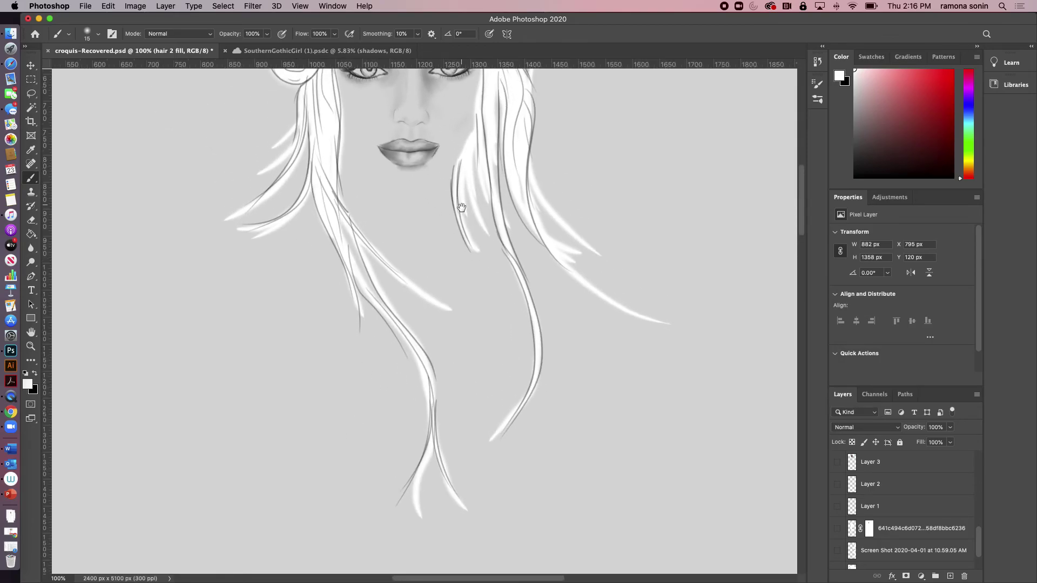
Step: With a smaller brush, paint thin white tips on the inner right strand, the left shoulder strand and the upper left wisp
{"action": "key", "text": "bracketleft"}
{"action": "key", "text": "bracketleft"}
{"action": "key", "text": "bracketleft"}
{"action": "left_click_drag", "start_coordinate": [488, 229], "coordinate": [540, 291]}
{"action": "left_click_drag", "start_coordinate": [432, 299], "coordinate": [473, 317]}
{"action": "left_click_drag", "start_coordinate": [278, 141], "coordinate": [229, 166]}
Step: Give the outer left strand a short tapered white tip curving down and outward
{"action": "mouse_move", "coordinate": [347, 263]}
{"action": "left_mouse_down"}
{"action": "mouse_move", "coordinate": [359, 298]}
{"action": "mouse_move", "coordinate": [353, 374]}
{"action": "left_mouse_up"}
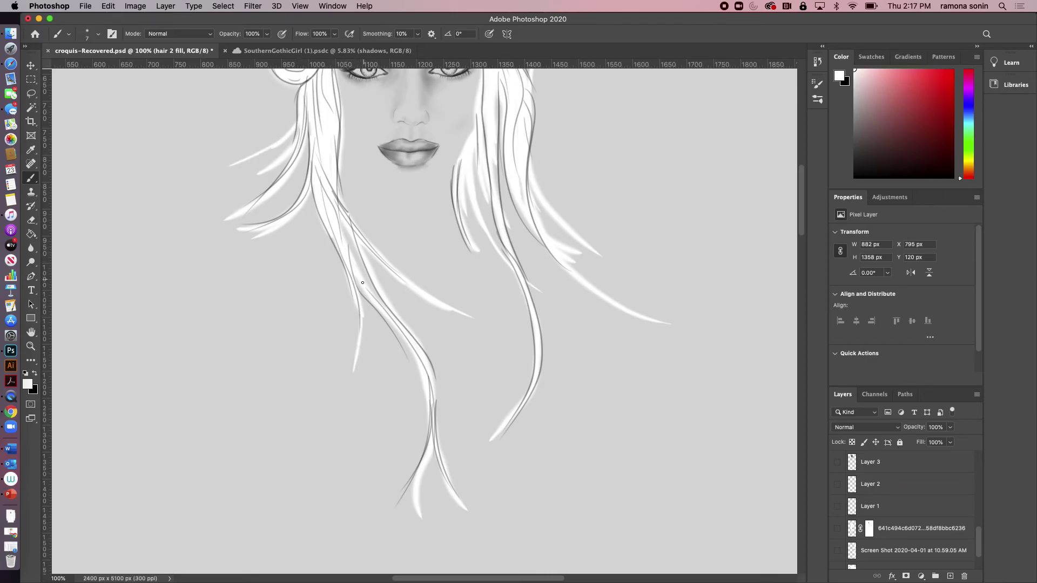
{"action": "key", "text": "super+z"}
{"action": "key", "text": "super+z"}
{"action": "left_click_drag", "start_coordinate": [361, 308], "coordinate": [346, 352]}
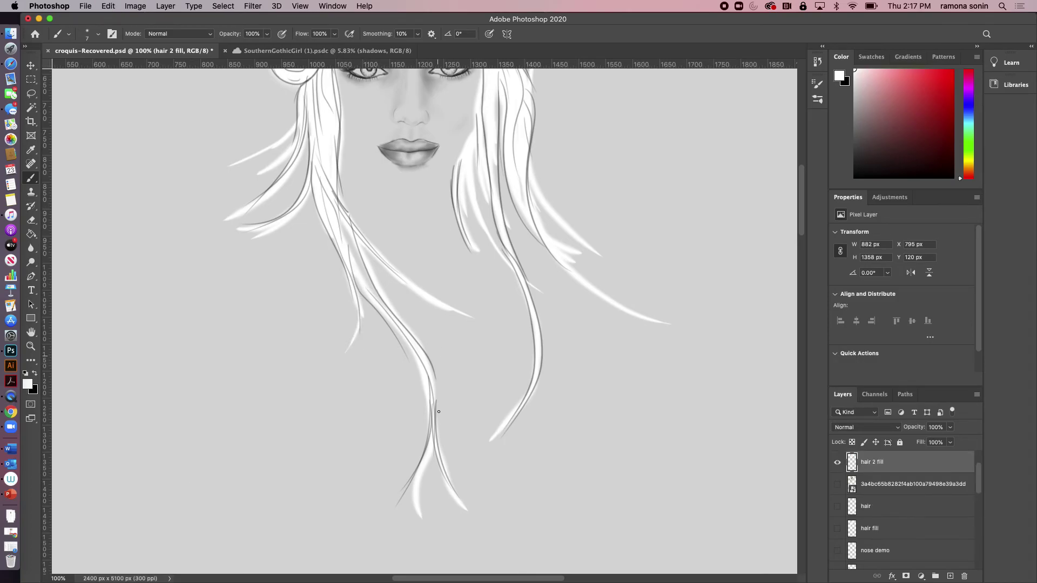
Step: Paint tapered white ends on the forked tip of the long left lock and fill its strands near the shoulder
{"action": "mouse_move", "coordinate": [430, 430]}
{"action": "left_mouse_down"}
{"action": "mouse_move", "coordinate": [413, 473]}
{"action": "mouse_move", "coordinate": [417, 537]}
{"action": "left_mouse_up"}
{"action": "left_click_drag", "start_coordinate": [422, 469], "coordinate": [446, 540]}
{"action": "left_click_drag", "start_coordinate": [343, 220], "coordinate": [381, 304]}
{"action": "left_click_drag", "start_coordinate": [441, 467], "coordinate": [489, 516]}
Step: Fill the outer right strands with white and add fine wisps sweeping outward over the shoulder
{"action": "left_click_drag", "start_coordinate": [530, 98], "coordinate": [572, 200]}
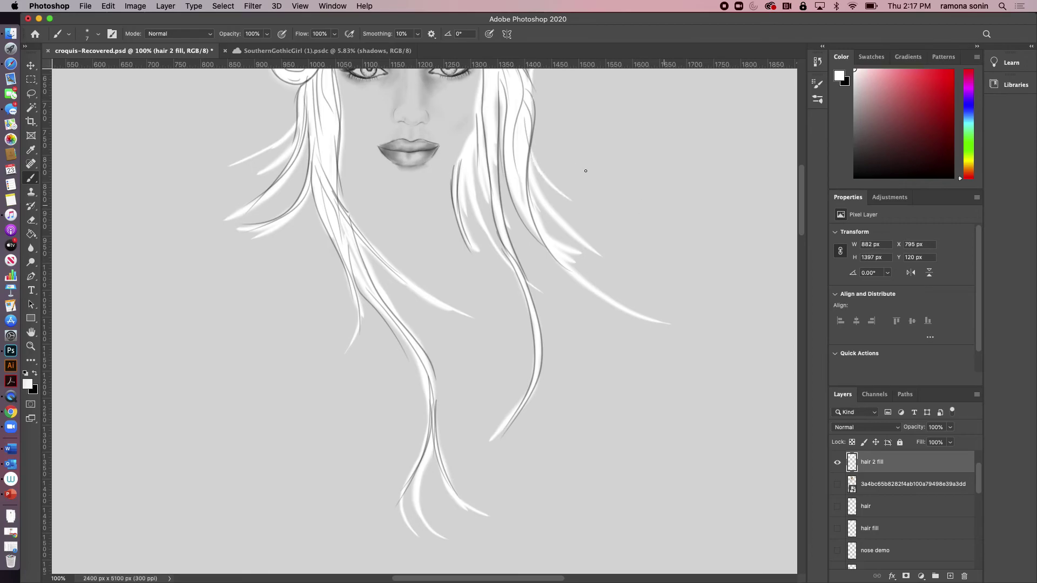
{"action": "mouse_move", "coordinate": [528, 157]}
{"action": "left_mouse_down"}
{"action": "mouse_move", "coordinate": [572, 225]}
{"action": "mouse_move", "coordinate": [678, 275]}
{"action": "left_mouse_up"}
{"action": "mouse_move", "coordinate": [526, 175]}
{"action": "left_mouse_down"}
{"action": "mouse_move", "coordinate": [609, 295]}
{"action": "mouse_move", "coordinate": [641, 313]}
{"action": "left_mouse_up"}
{"action": "mouse_move", "coordinate": [533, 188]}
{"action": "left_mouse_down"}
{"action": "mouse_move", "coordinate": [601, 291]}
{"action": "mouse_move", "coordinate": [581, 276]}
{"action": "left_mouse_up"}
{"action": "left_click_drag", "start_coordinate": [532, 192], "coordinate": [547, 226]}
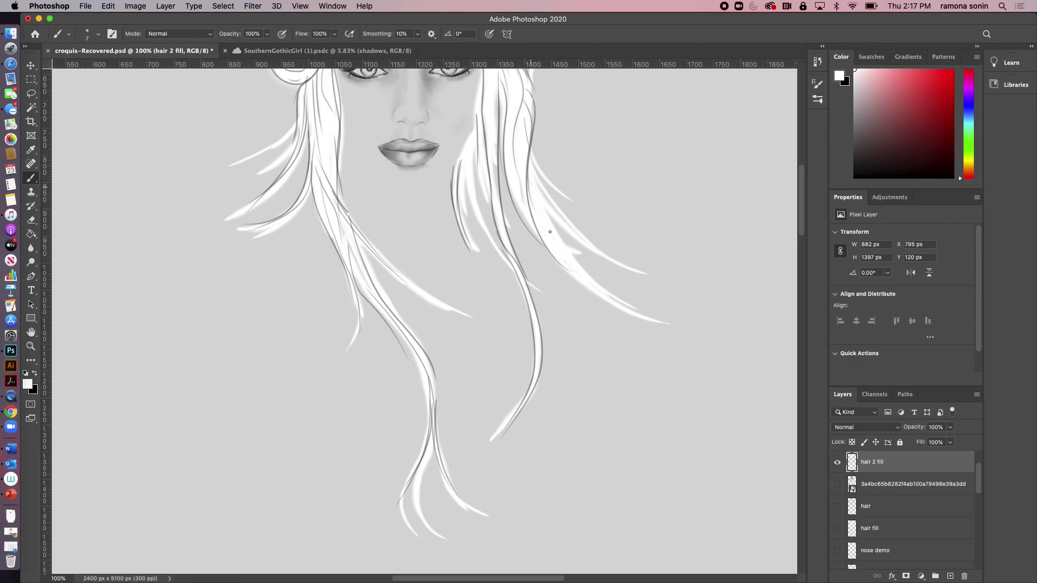
{"action": "mouse_move", "coordinate": [520, 187]}
{"action": "left_mouse_down"}
{"action": "mouse_move", "coordinate": [577, 250]}
{"action": "mouse_move", "coordinate": [640, 264]}
{"action": "left_mouse_up"}
Step: Touch up the upper part of the long right lock beside the face with short white strokes
{"action": "left_click_drag", "start_coordinate": [494, 163], "coordinate": [500, 234]}
{"action": "left_click_drag", "start_coordinate": [494, 436], "coordinate": [506, 474]}
{"action": "key", "text": "super+z"}
{"action": "left_click_drag", "start_coordinate": [495, 153], "coordinate": [495, 187]}
{"action": "left_click_drag", "start_coordinate": [496, 94], "coordinate": [499, 135]}
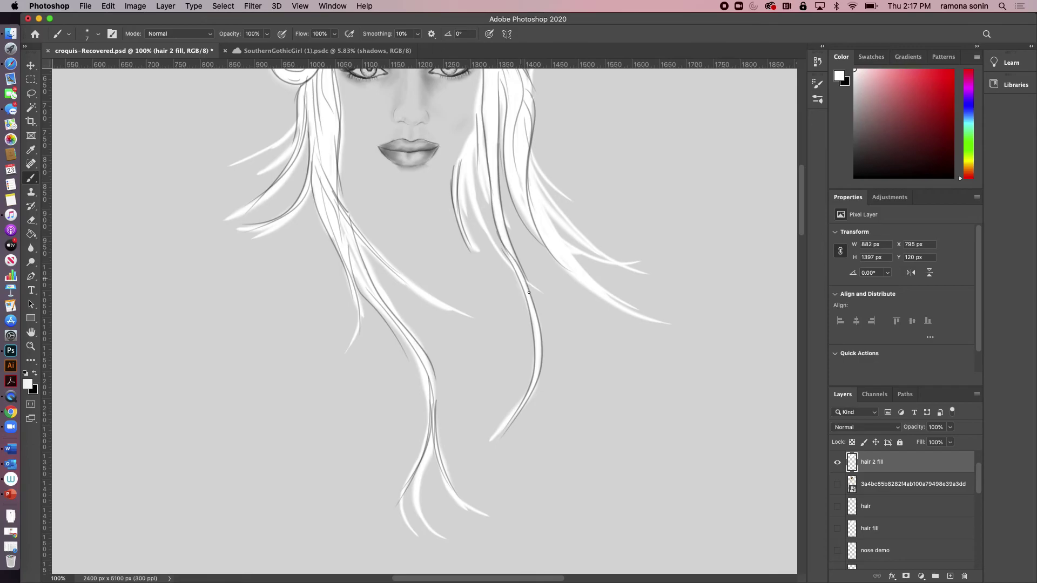
Step: Paint white down the long right lock to its tip and fill the inner strands beside the neck
{"action": "left_click_drag", "start_coordinate": [491, 438], "coordinate": [541, 495]}
{"action": "key", "text": "super+z"}
{"action": "left_click_drag", "start_coordinate": [493, 206], "coordinate": [502, 228]}
{"action": "mouse_move", "coordinate": [533, 327]}
{"action": "left_mouse_down"}
{"action": "mouse_move", "coordinate": [538, 387]}
{"action": "mouse_move", "coordinate": [514, 426]}
{"action": "mouse_move", "coordinate": [450, 463]}
{"action": "left_mouse_up"}
{"action": "left_click_drag", "start_coordinate": [460, 188], "coordinate": [513, 286]}
{"action": "left_click_drag", "start_coordinate": [485, 185], "coordinate": [540, 250]}
Step: Touch up with white the forehead hairline, the strands framing the left of the face, and the lock below the right bun
{"action": "scroll", "coordinate": [560, 348], "scroll_direction": "up", "scroll_amount": 10}
{"action": "scroll", "coordinate": [560, 347], "scroll_direction": "left", "scroll_amount": 3}
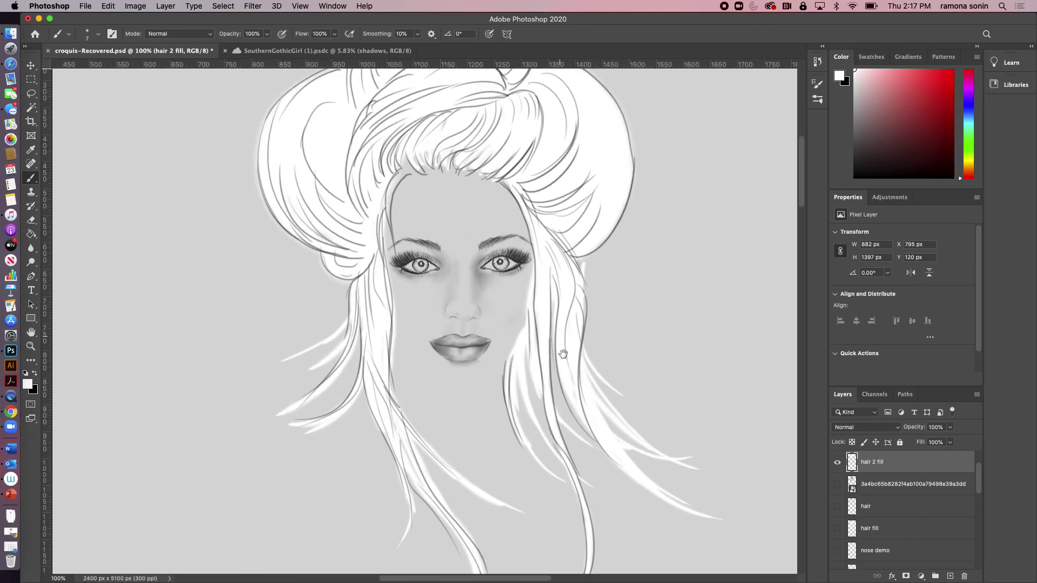
{"action": "mouse_move", "coordinate": [425, 229]}
{"action": "left_mouse_down"}
{"action": "mouse_move", "coordinate": [418, 217]}
{"action": "mouse_move", "coordinate": [422, 229]}
{"action": "mouse_move", "coordinate": [443, 213]}
{"action": "left_mouse_up"}
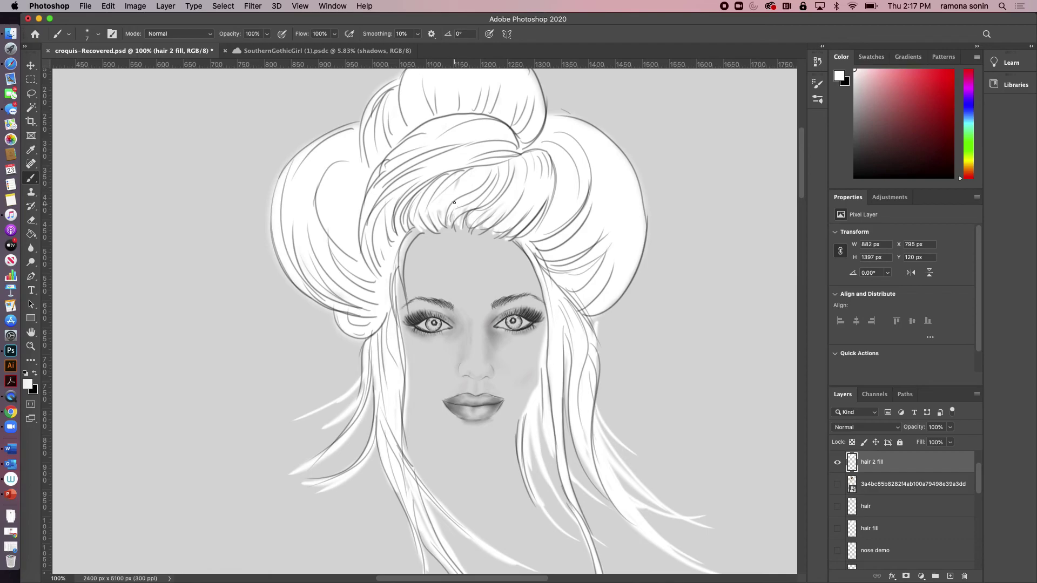
{"action": "left_click_drag", "start_coordinate": [465, 228], "coordinate": [467, 215]}
{"action": "mouse_move", "coordinate": [417, 232]}
{"action": "left_mouse_down"}
{"action": "mouse_move", "coordinate": [404, 250]}
{"action": "mouse_move", "coordinate": [408, 342]}
{"action": "left_mouse_up"}
{"action": "left_click_drag", "start_coordinate": [400, 295], "coordinate": [398, 323]}
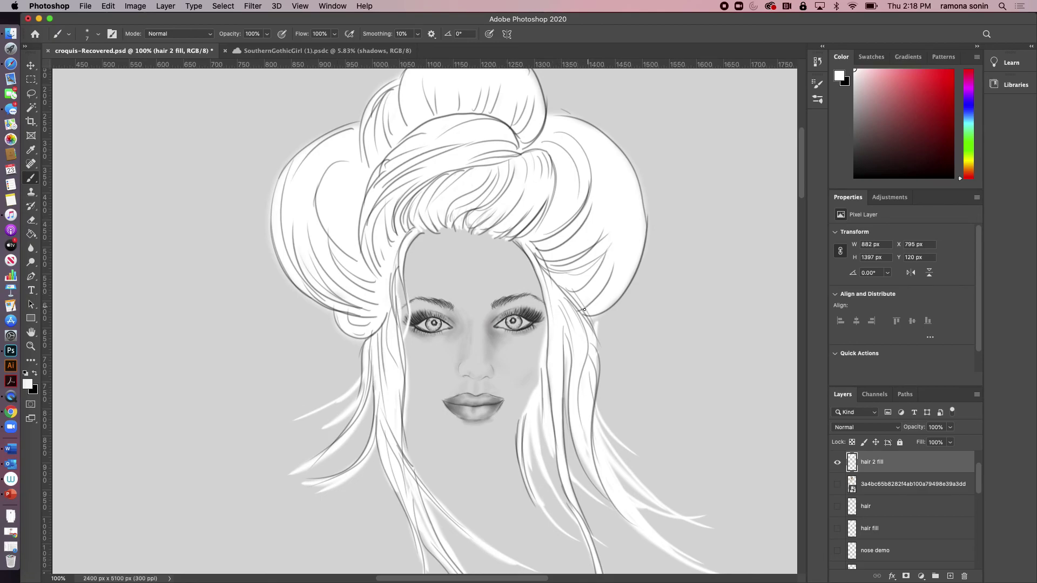
{"action": "left_click_drag", "start_coordinate": [592, 313], "coordinate": [599, 351]}
{"action": "left_click_drag", "start_coordinate": [572, 481], "coordinate": [614, 508]}
Step: Show the croquis body layer again and view the whole figure with the new hairstyle
{"action": "left_click_drag", "start_coordinate": [979, 485], "coordinate": [975, 571]}
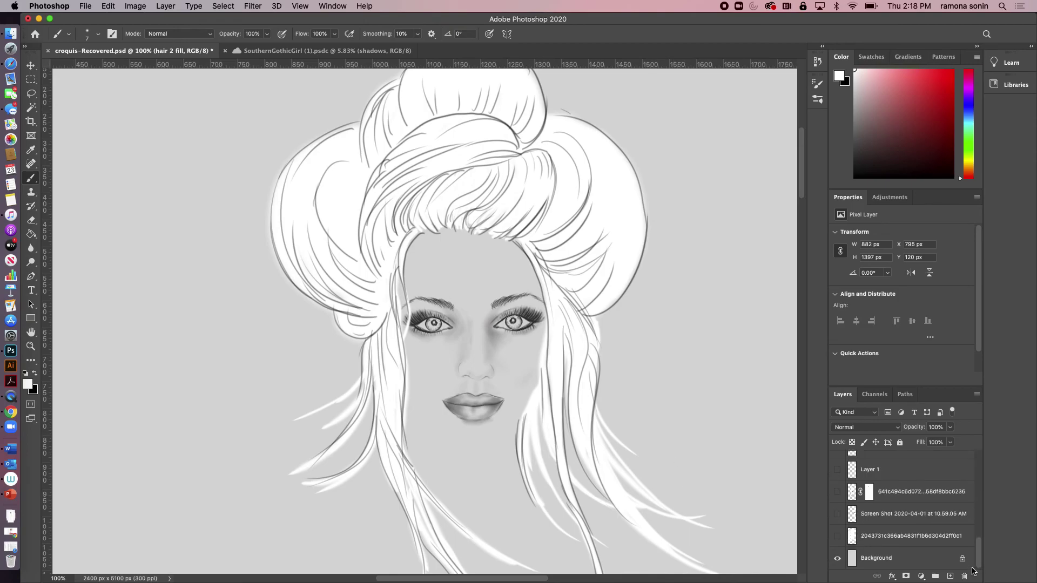
{"action": "left_click", "coordinate": [838, 492]}
{"action": "left_click_drag", "start_coordinate": [979, 554], "coordinate": [977, 443]}
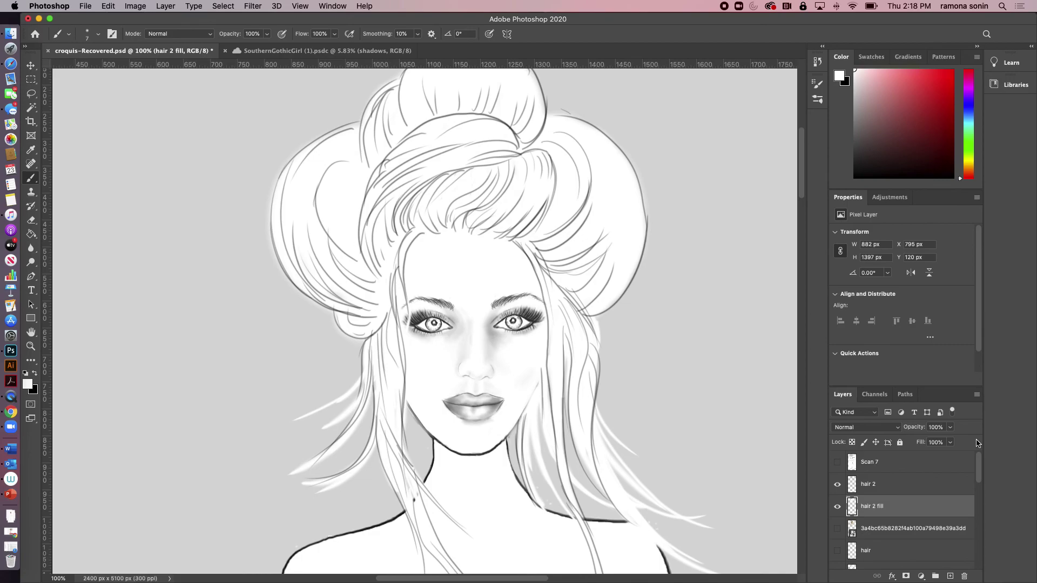
{"action": "key", "text": "super+0"}
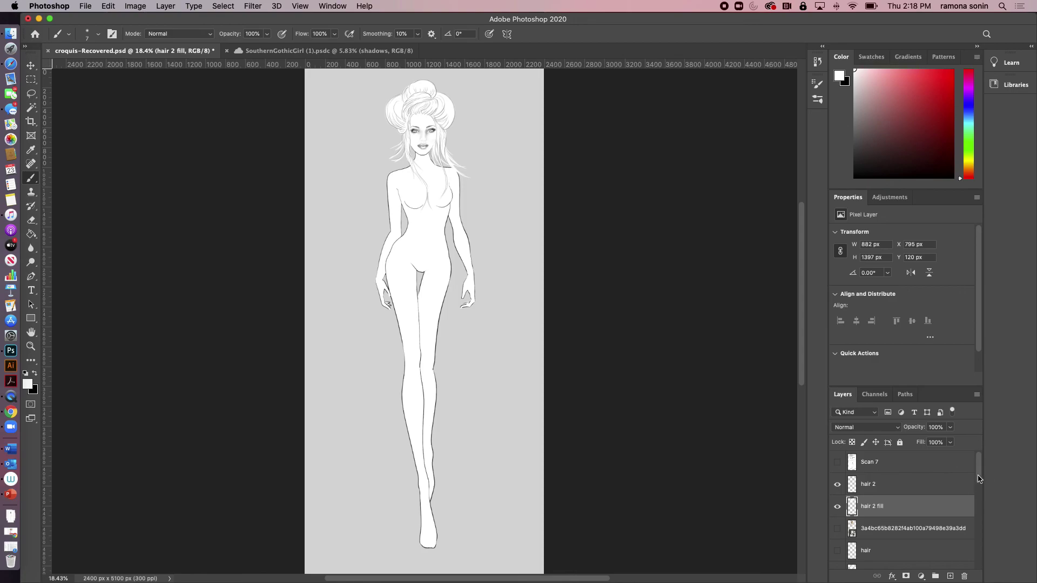
Step: Turn on the earlier long wavy hairstyle by showing the "hair fill" and "hair" layers
{"action": "left_click_drag", "start_coordinate": [979, 478], "coordinate": [978, 486]}
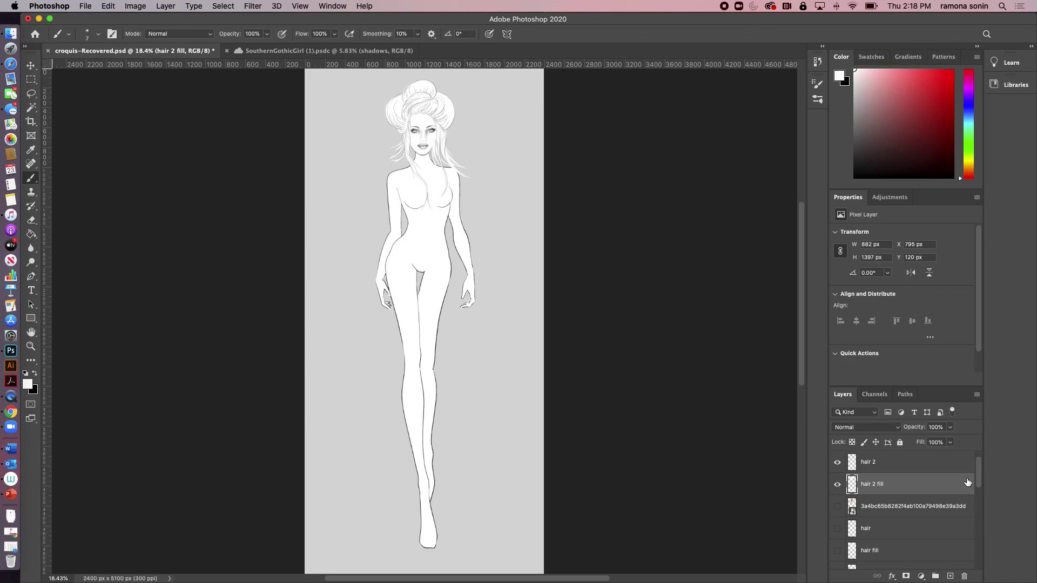
{"action": "left_click", "coordinate": [838, 549]}
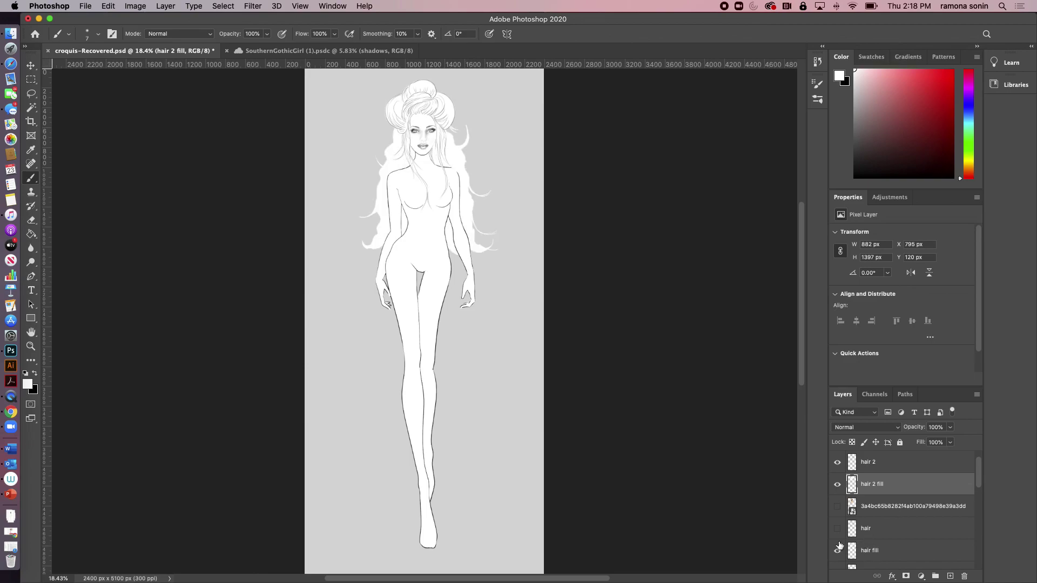
{"action": "left_click", "coordinate": [838, 529]}
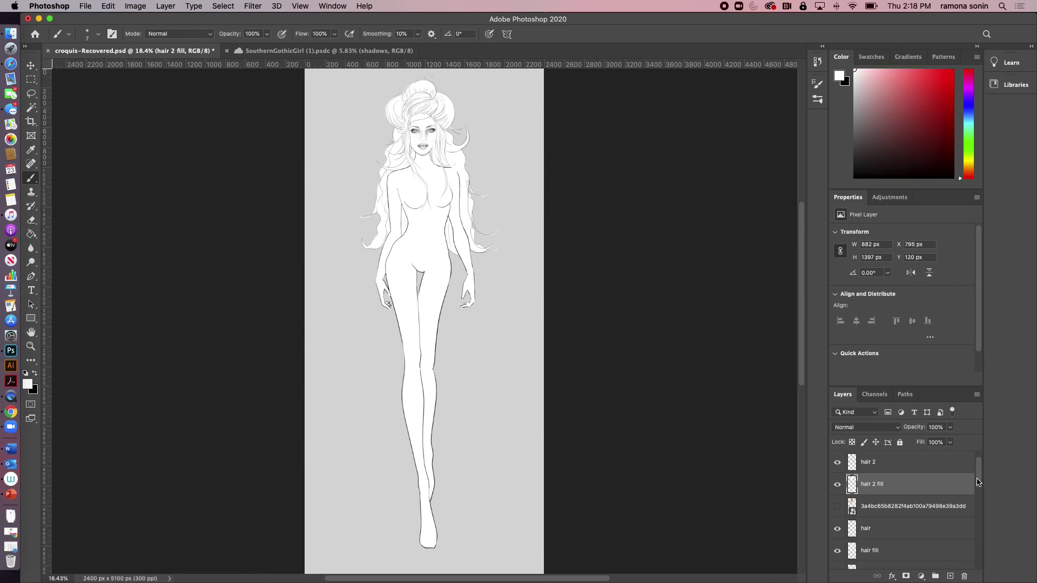
Step: Compare the figure with and without the updo by hiding and reshowing the "hair 2" and "hair 2 fill" layers
{"action": "scroll", "coordinate": [978, 477], "scroll_direction": "up", "scroll_amount": 1}
{"action": "left_click", "coordinate": [838, 484]}
{"action": "left_click", "coordinate": [837, 506]}
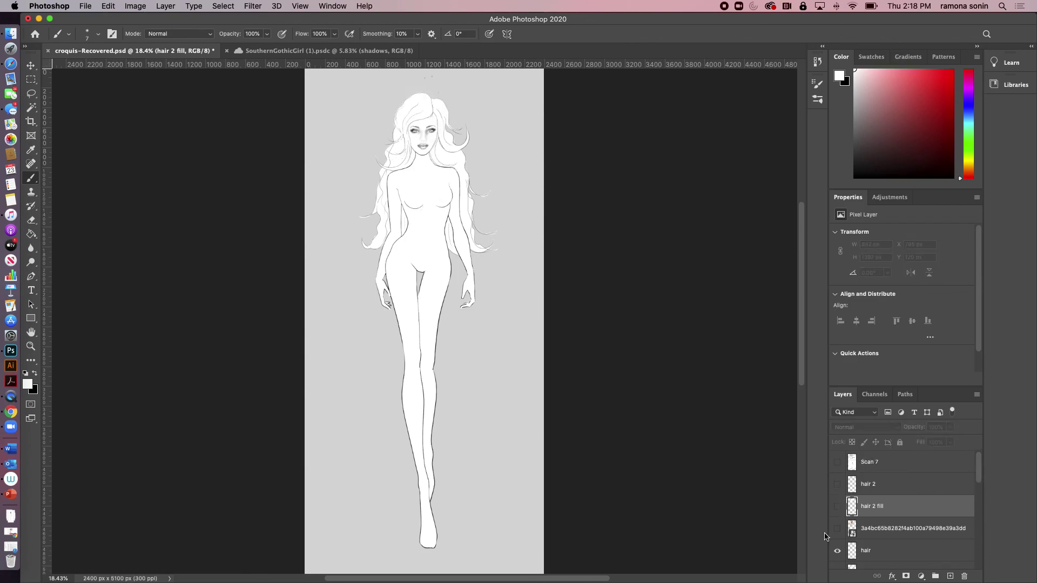
{"action": "left_click", "coordinate": [837, 507]}
{"action": "left_click", "coordinate": [838, 486]}
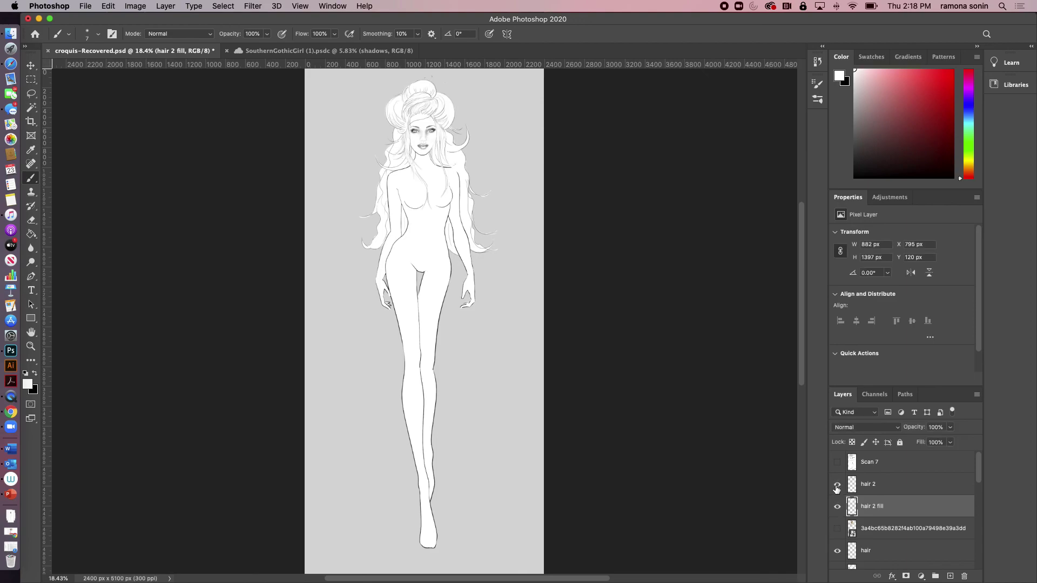